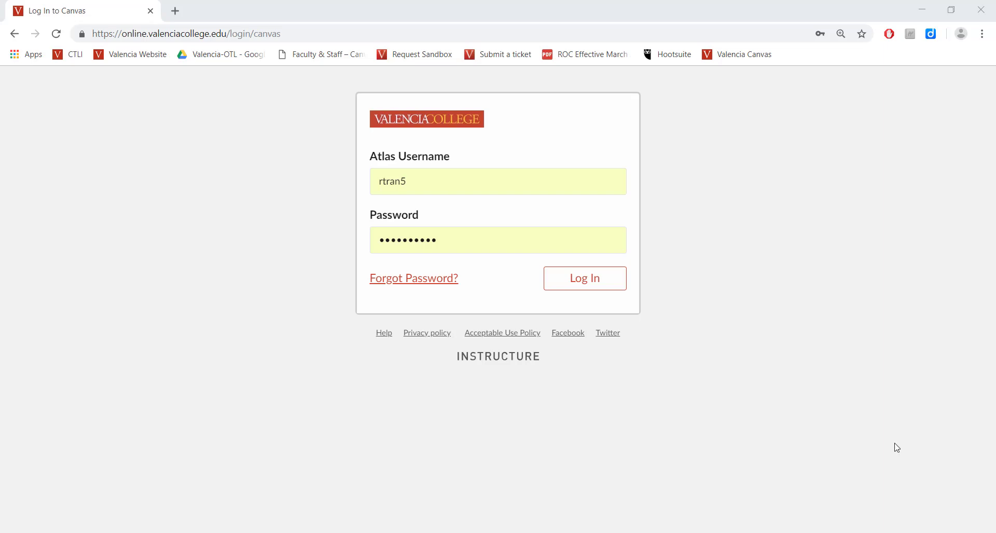
Log in to Canvas with the credentials already filled in and open Commons.
{"action": "left_click", "coordinate": [581, 284]}
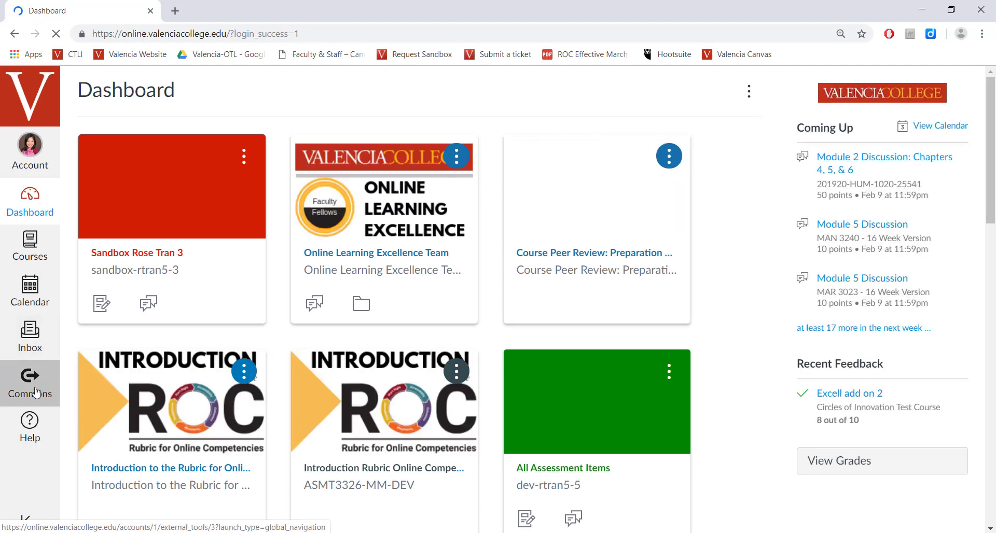
{"action": "left_click", "coordinate": [34, 397]}
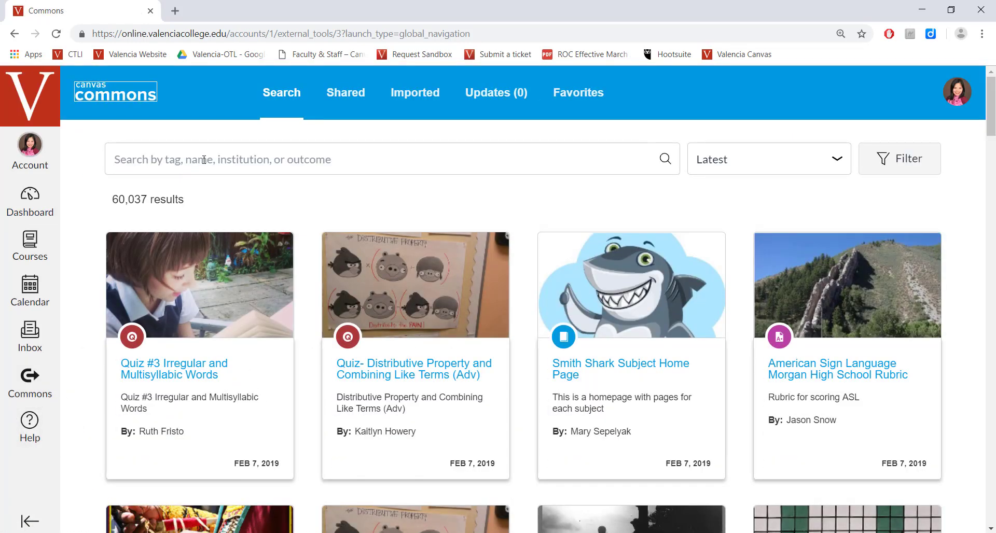
{"action": "left_click_drag", "start_coordinate": [181, 201], "coordinate": [110, 205]}
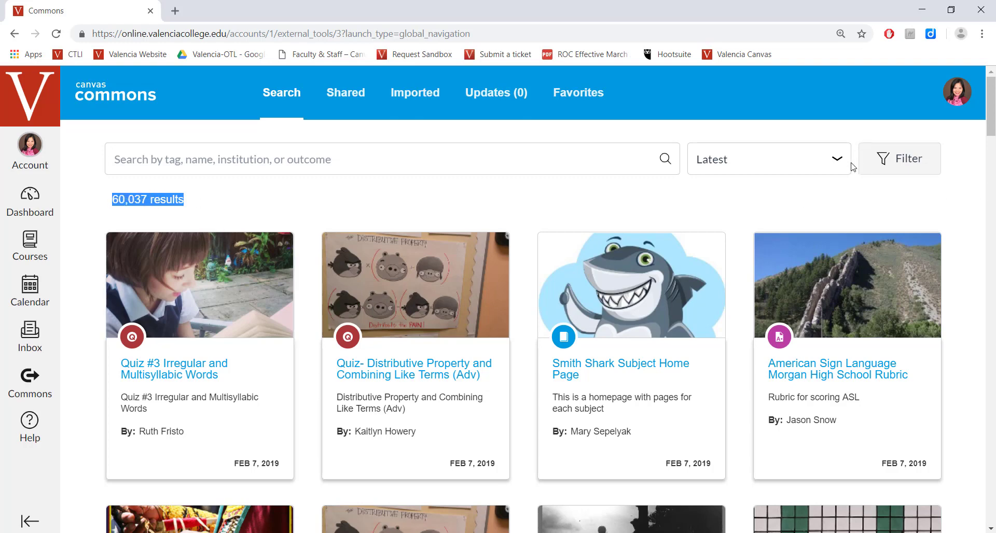
Filter the Commons resources to those shared with Valencia College.
{"action": "left_click", "coordinate": [899, 164]}
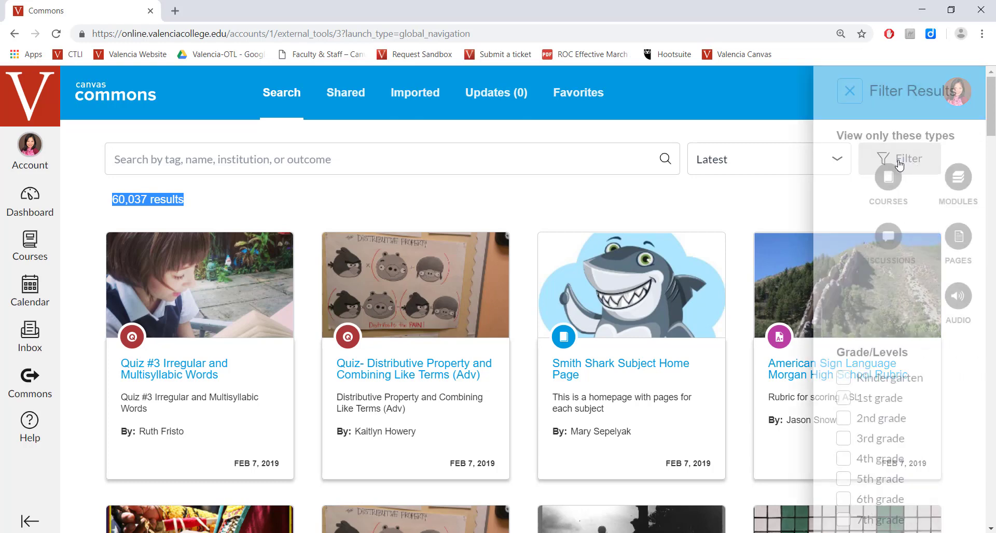
{"action": "scroll", "coordinate": [796, 338], "scroll_direction": "down", "scroll_amount": 2}
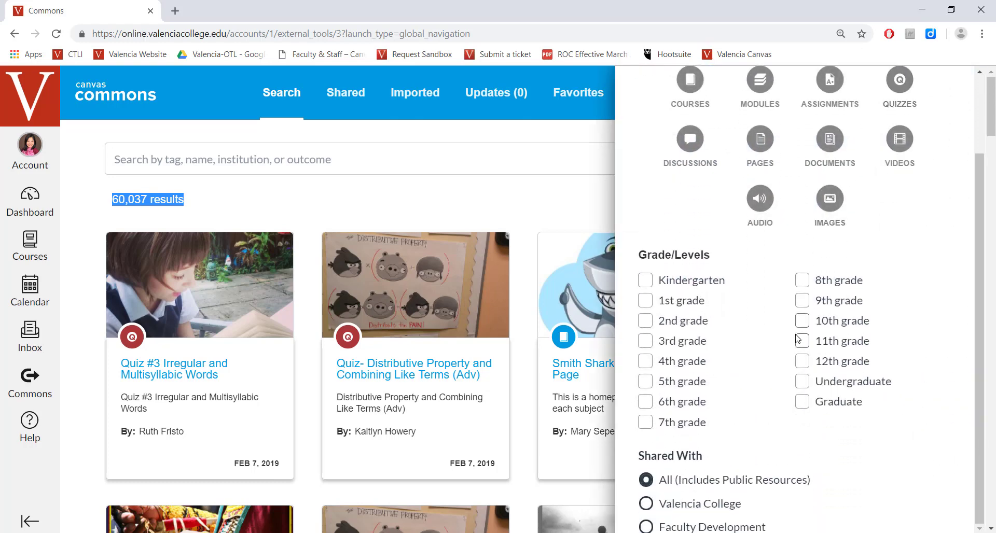
{"action": "left_click", "coordinate": [646, 504]}
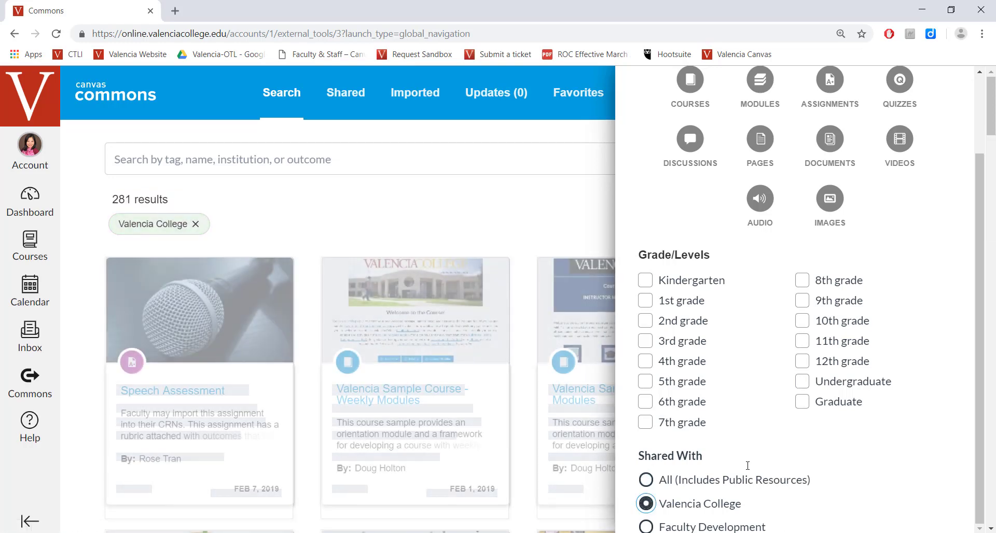
{"action": "scroll", "coordinate": [737, 390], "scroll_direction": "up", "scroll_amount": 2}
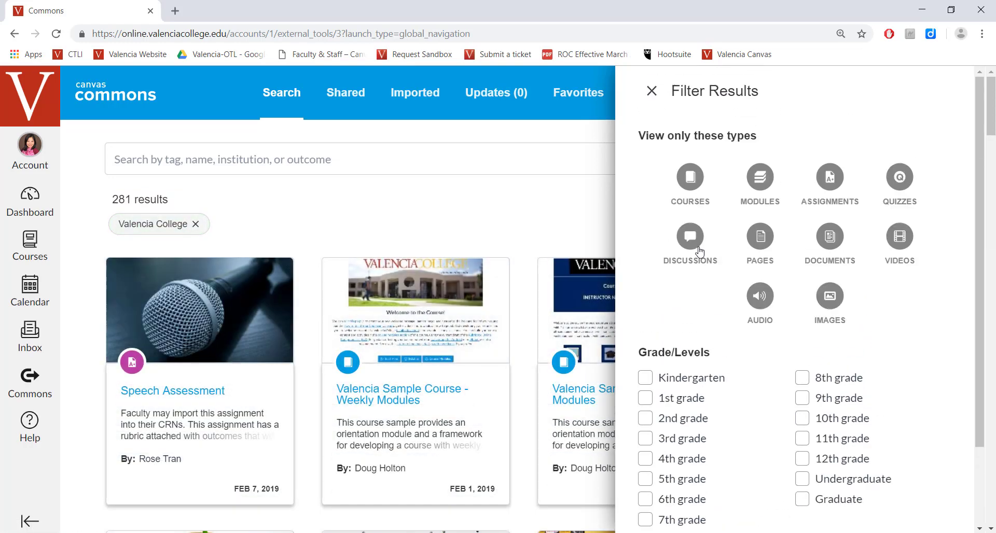
{"action": "left_click", "coordinate": [652, 92]}
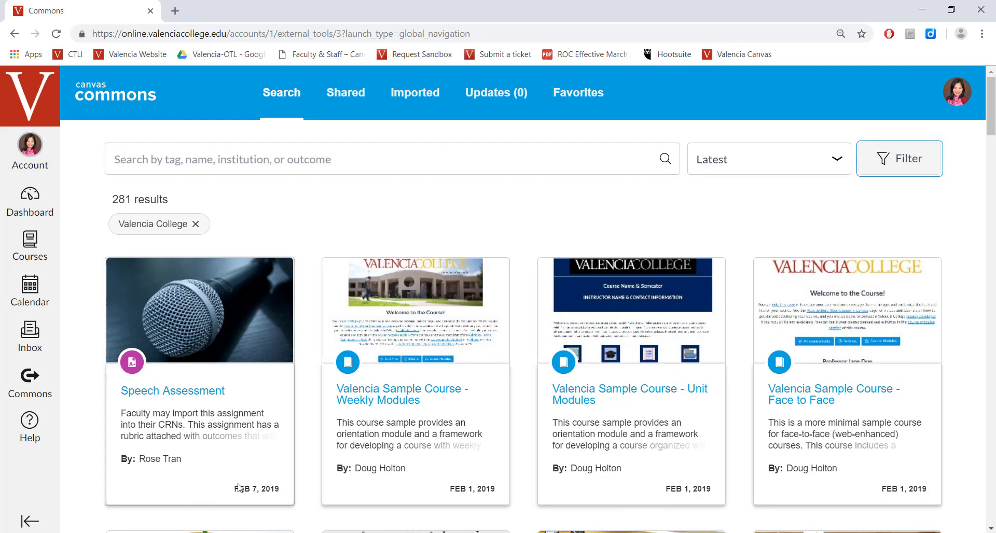
Search Commons for "Speech Assessment" and open the matching assignment's preview.
{"action": "left_click", "coordinate": [224, 158]}
{"action": "type", "text": "S"}
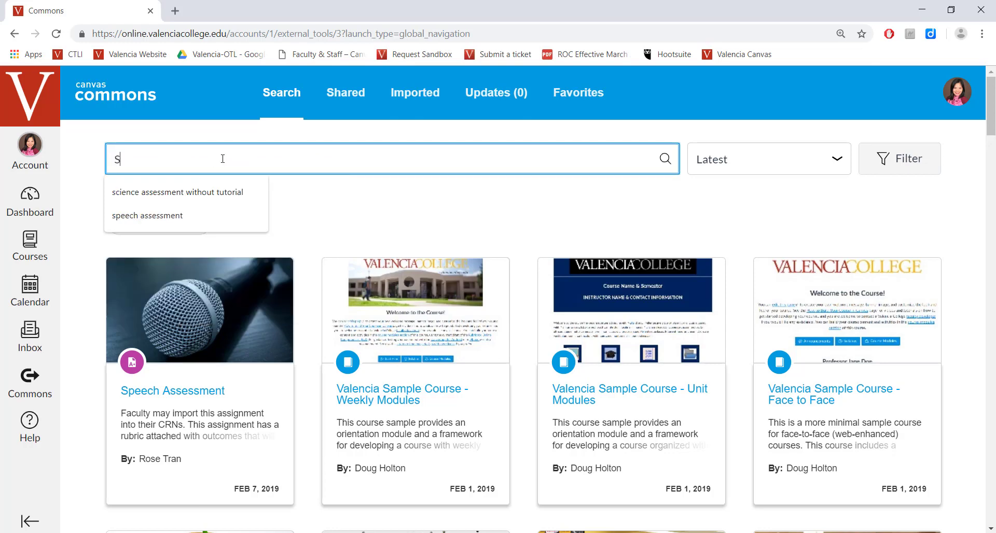
{"action": "type", "text": "peech Assessment"}
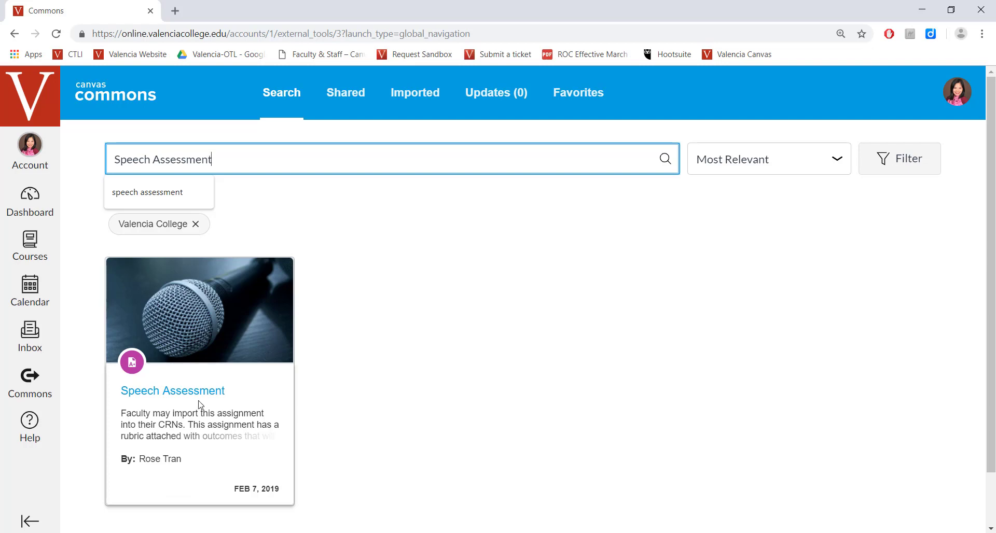
{"action": "left_click", "coordinate": [144, 394]}
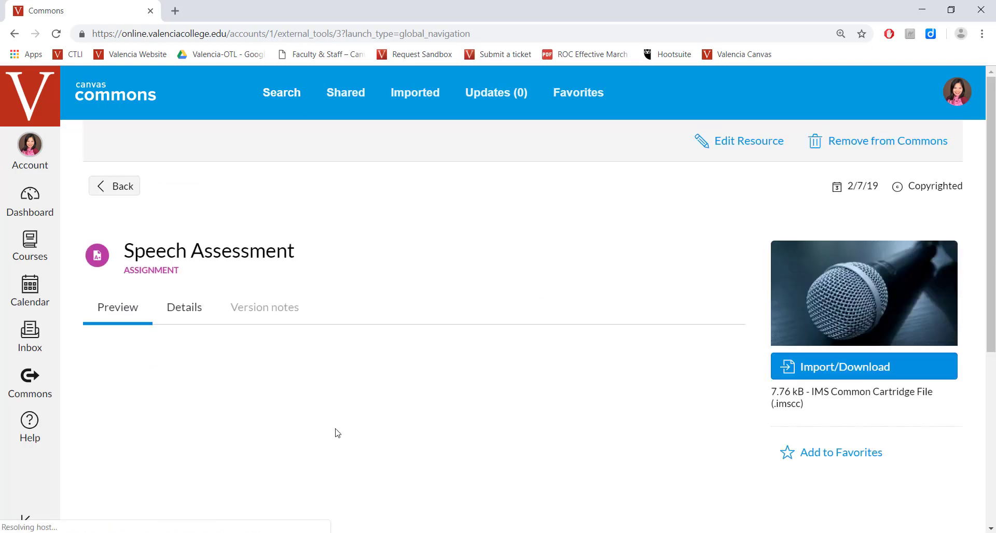
{"action": "scroll", "coordinate": [327, 409], "scroll_direction": "down", "scroll_amount": 1}
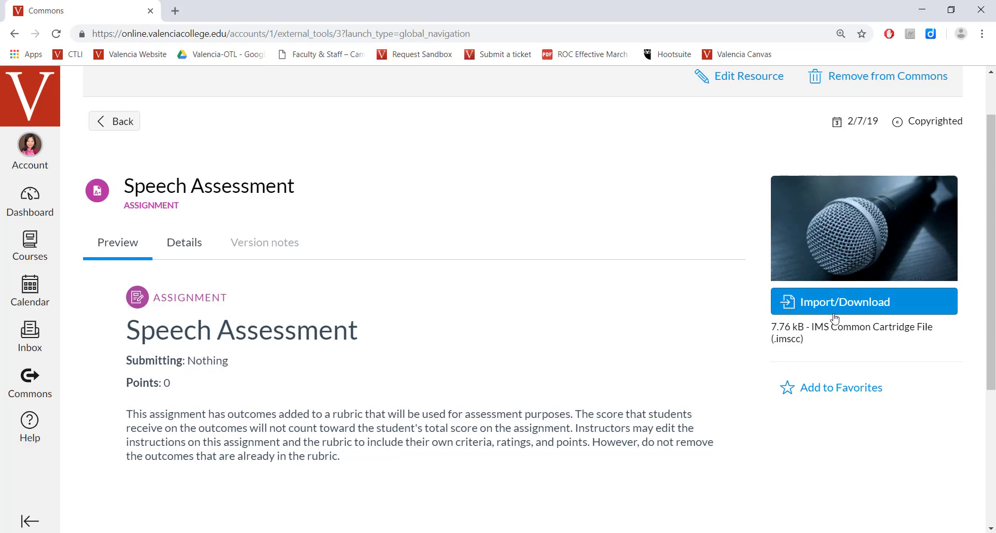
Import the Speech Assessment assignment into the instructor's own sandbox course number 3.
{"action": "left_click", "coordinate": [880, 306]}
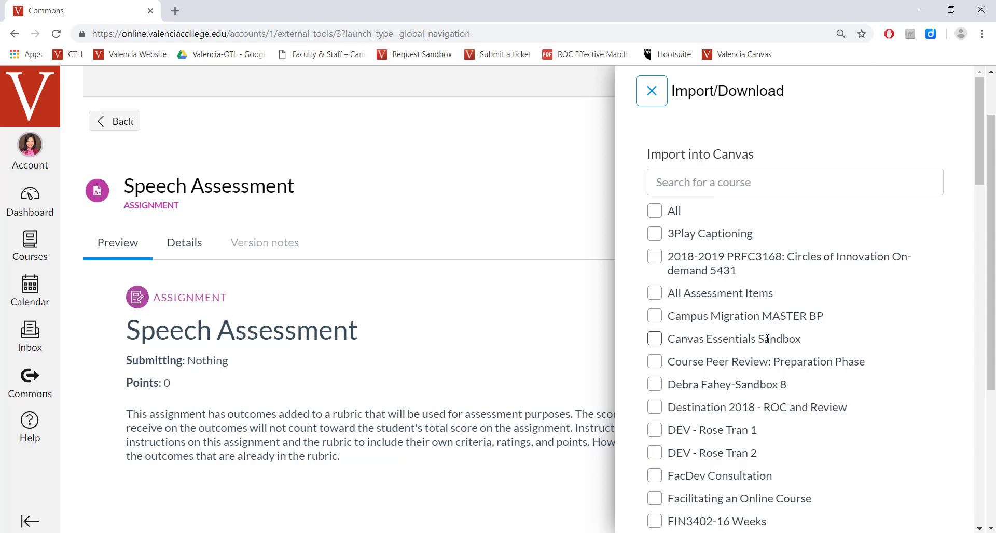
{"action": "scroll", "coordinate": [767, 340], "scroll_direction": "down", "scroll_amount": 3}
{"action": "scroll", "coordinate": [767, 343], "scroll_direction": "down", "scroll_amount": 4}
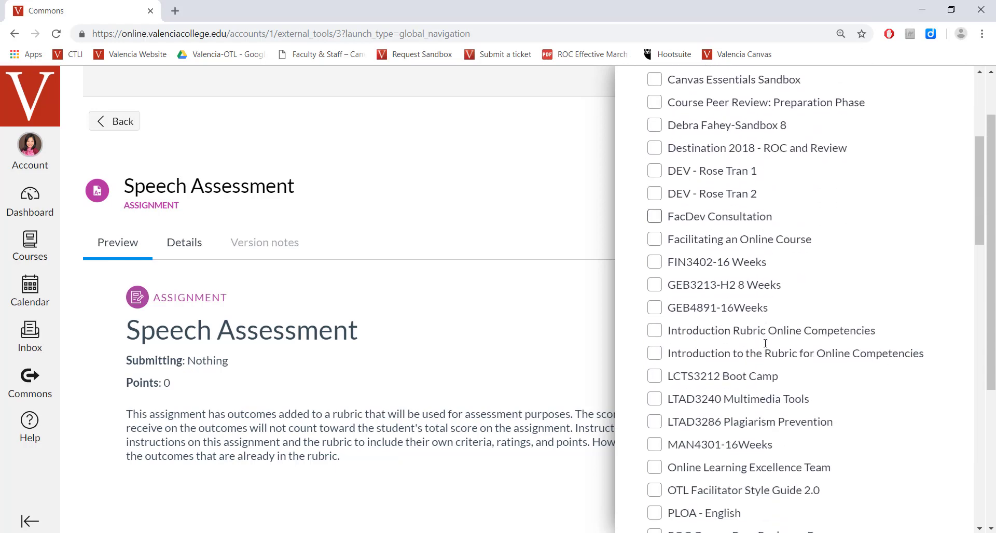
{"action": "scroll", "coordinate": [766, 346], "scroll_direction": "down", "scroll_amount": 9}
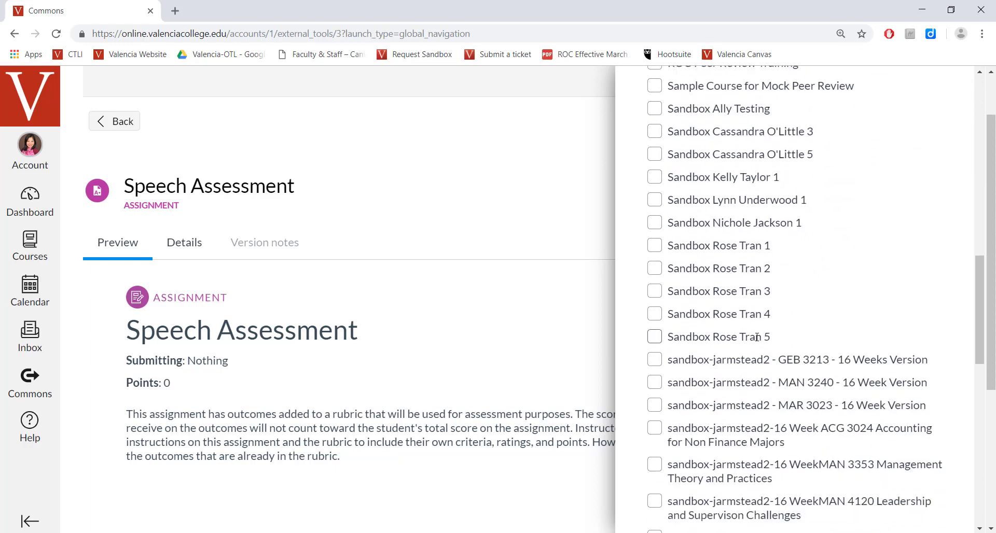
{"action": "left_click", "coordinate": [653, 293]}
{"action": "scroll", "coordinate": [791, 304], "scroll_direction": "down", "scroll_amount": 1}
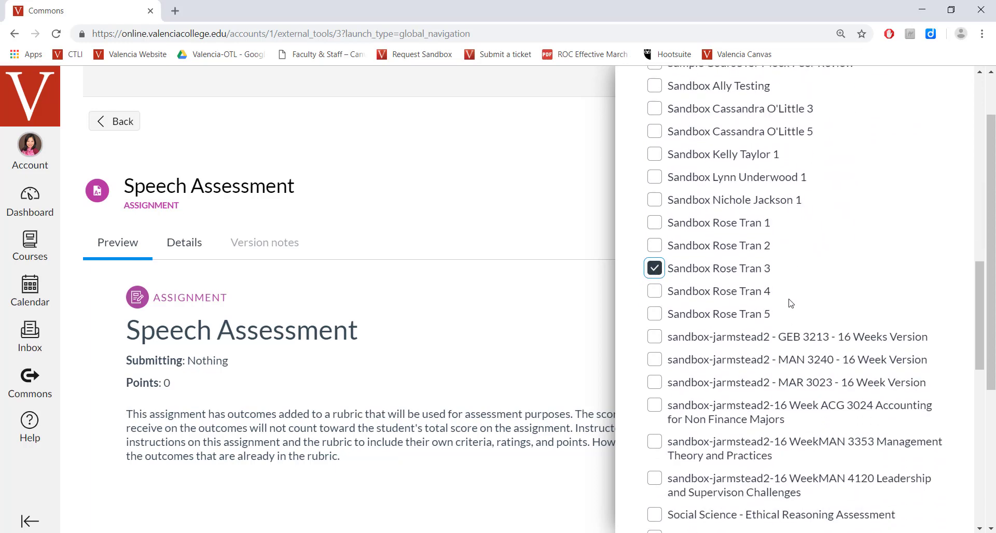
{"action": "scroll", "coordinate": [782, 299], "scroll_direction": "down", "scroll_amount": 15}
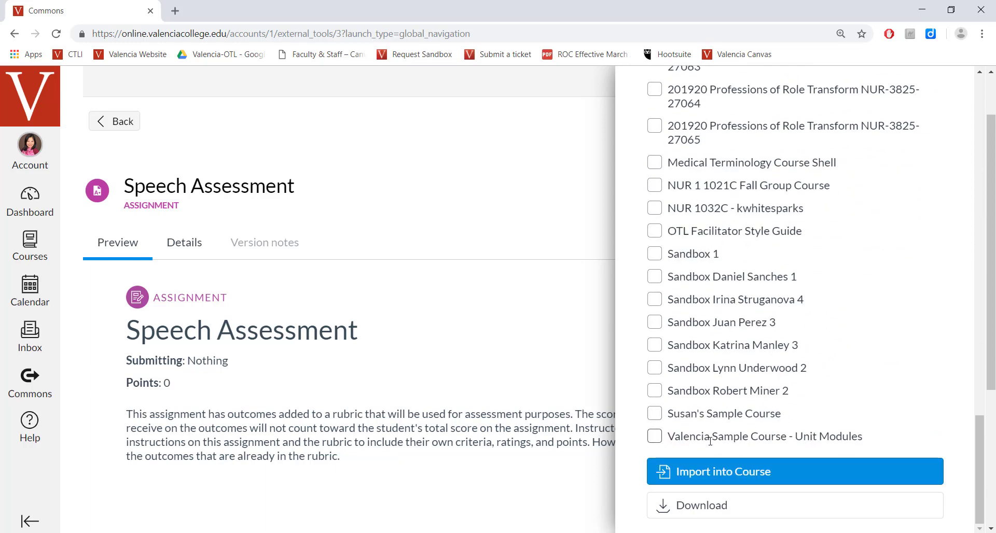
{"action": "left_click", "coordinate": [794, 476]}
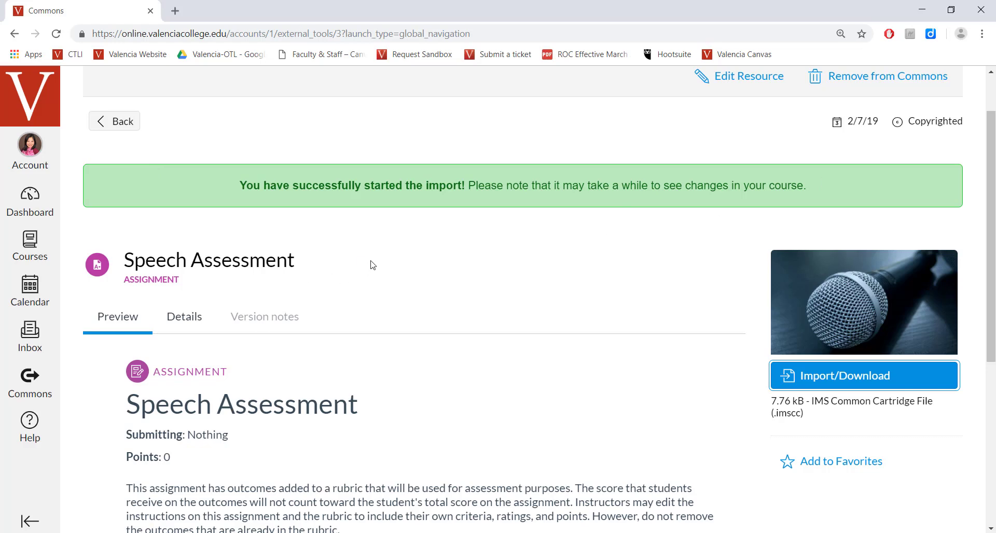
Go to the instructor's sandbox course number 3 from the dashboard and open its Speech Assessment assignment.
{"action": "left_click", "coordinate": [32, 204]}
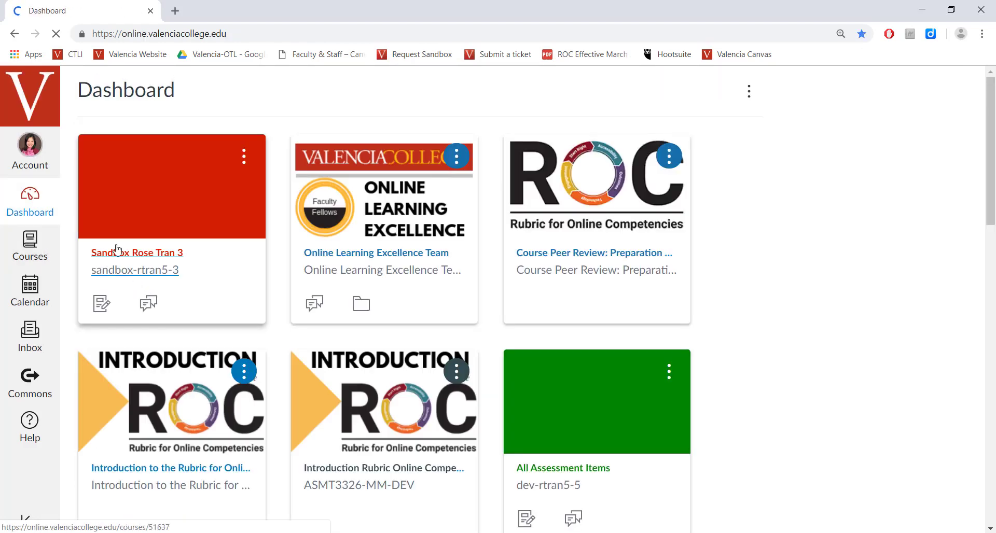
{"action": "left_click", "coordinate": [122, 253]}
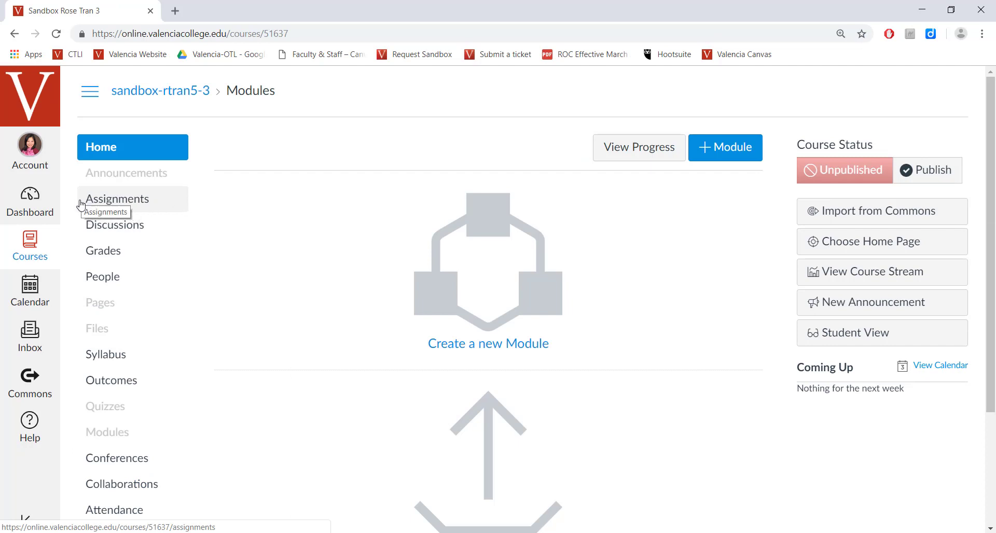
{"action": "left_click", "coordinate": [143, 202]}
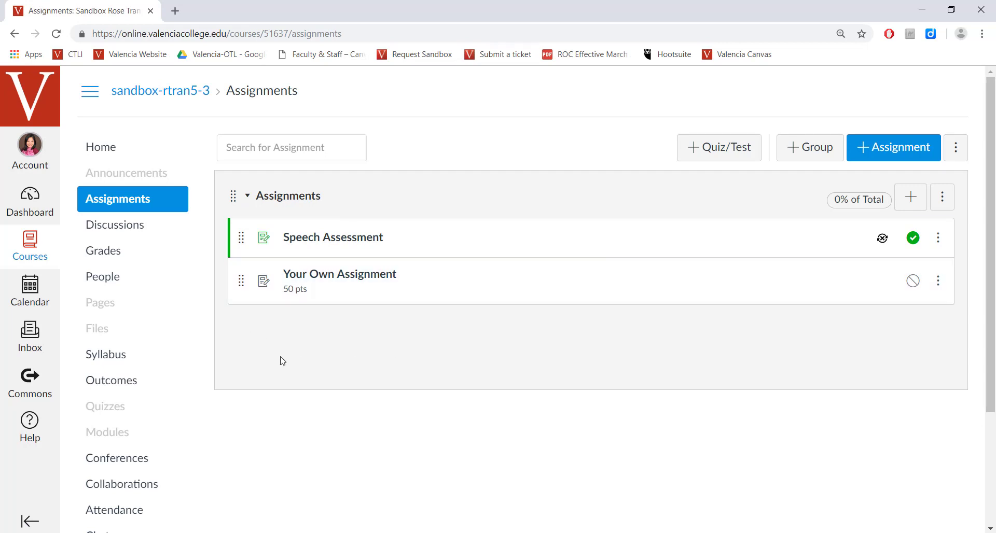
{"action": "left_click", "coordinate": [326, 240]}
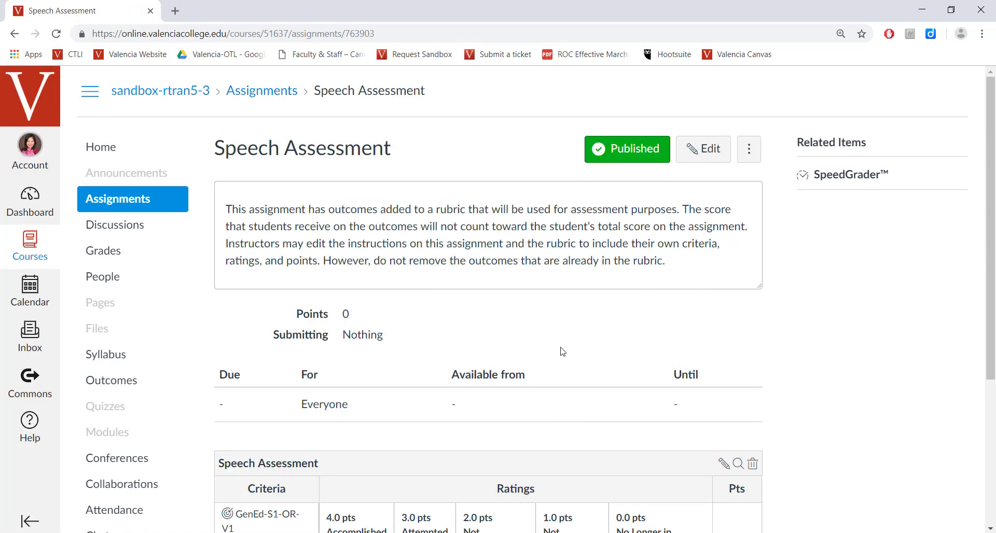
Open the Speech Assessment assignment for editing and review its title and instructions.
{"action": "left_click", "coordinate": [703, 149]}
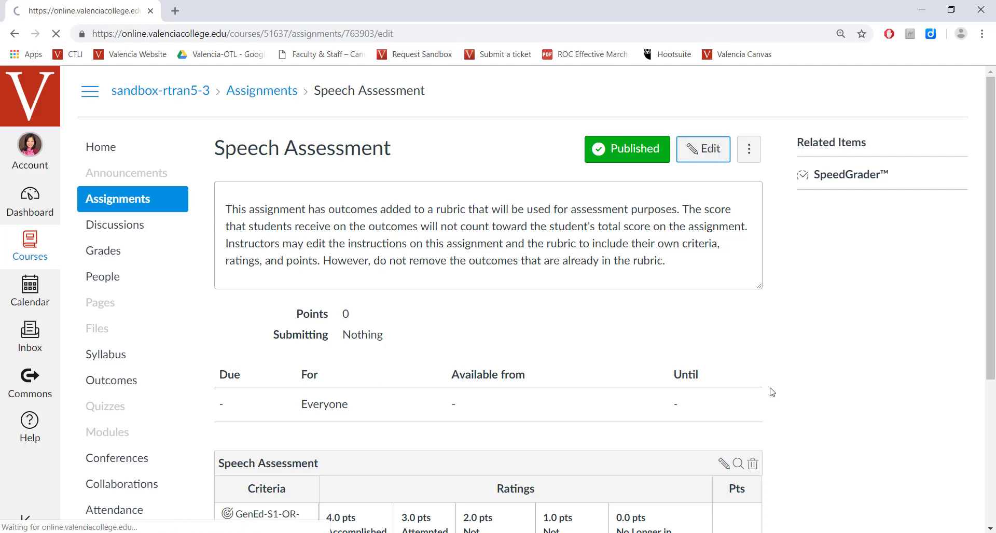
{"action": "left_click_drag", "start_coordinate": [338, 188], "coordinate": [201, 196]}
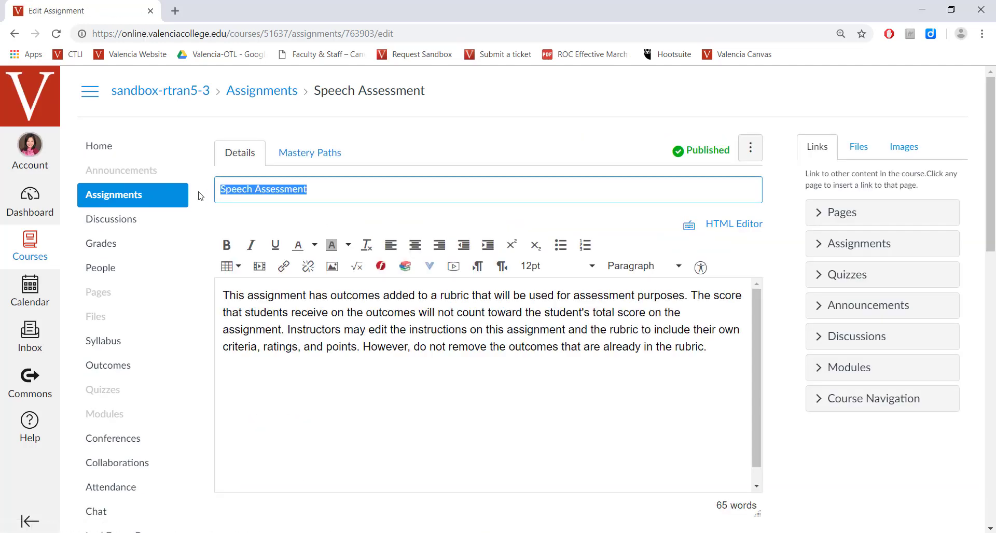
{"action": "left_click_drag", "start_coordinate": [737, 360], "coordinate": [257, 294]}
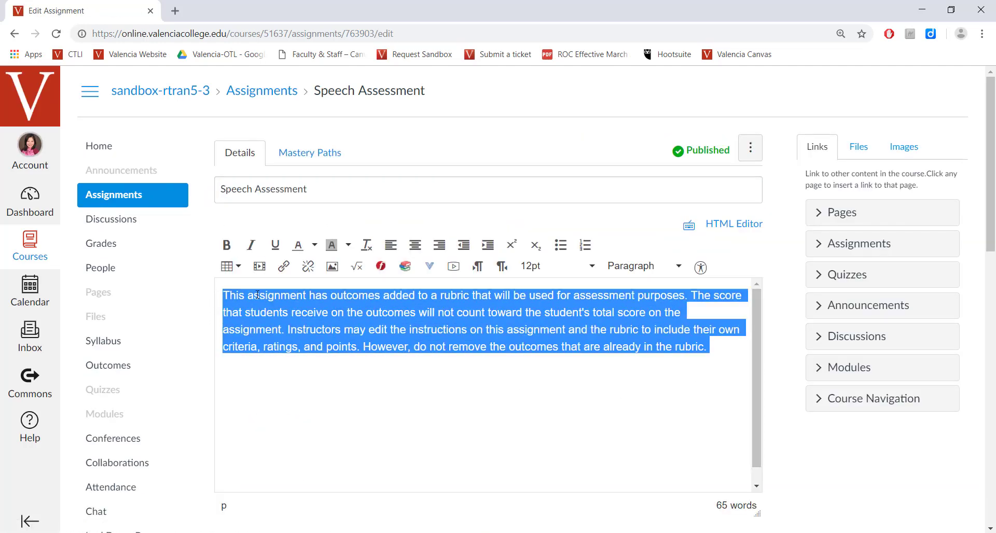
{"action": "scroll", "coordinate": [683, 344], "scroll_direction": "down", "scroll_amount": 1}
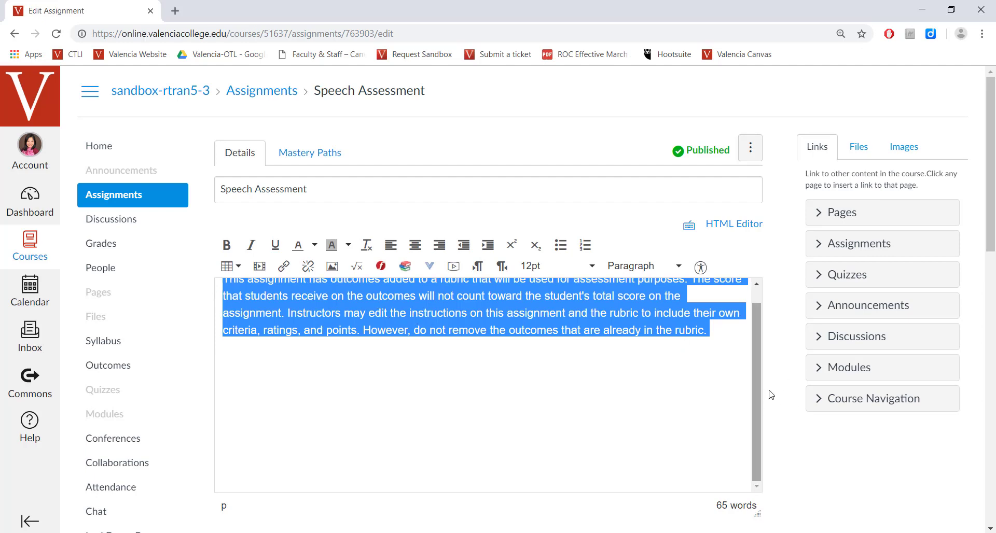
Review the assignment's points, submission type and date settings, and leave editing without saving.
{"action": "scroll", "coordinate": [769, 393], "scroll_direction": "down", "scroll_amount": 4}
{"action": "scroll", "coordinate": [778, 393], "scroll_direction": "down", "scroll_amount": 3}
{"action": "left_click", "coordinate": [357, 221]}
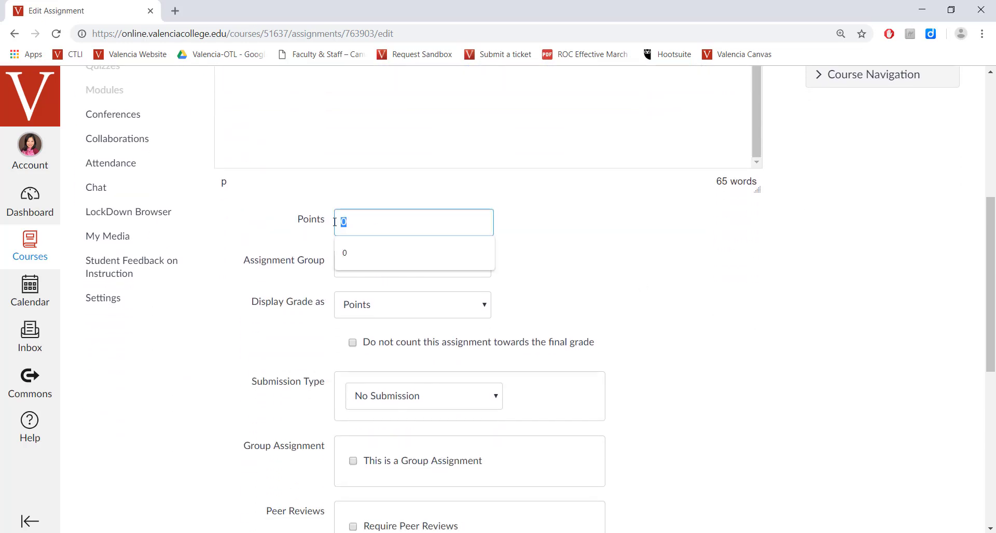
{"action": "scroll", "coordinate": [379, 382], "scroll_direction": "down", "scroll_amount": 1}
{"action": "scroll", "coordinate": [384, 371], "scroll_direction": "down", "scroll_amount": 1}
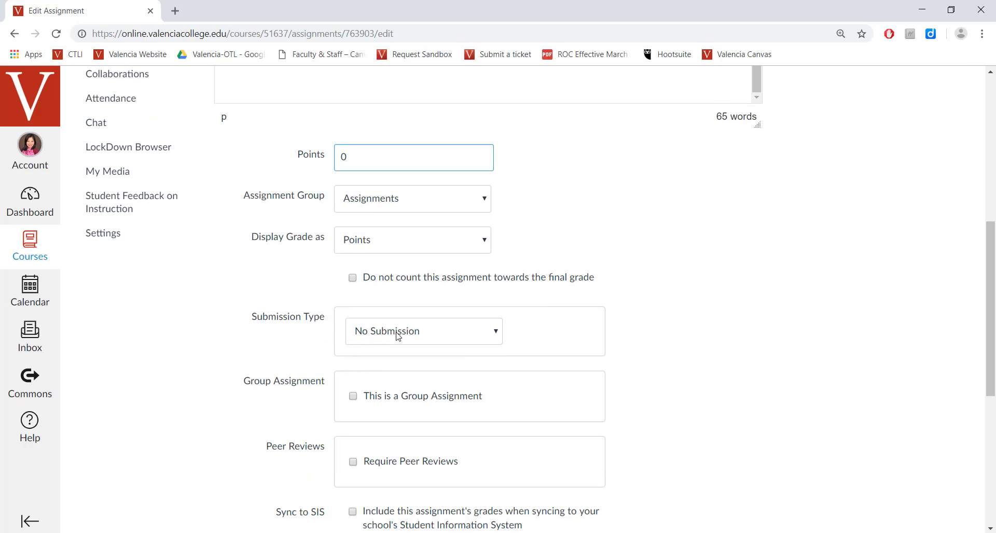
{"action": "left_click", "coordinate": [391, 336]}
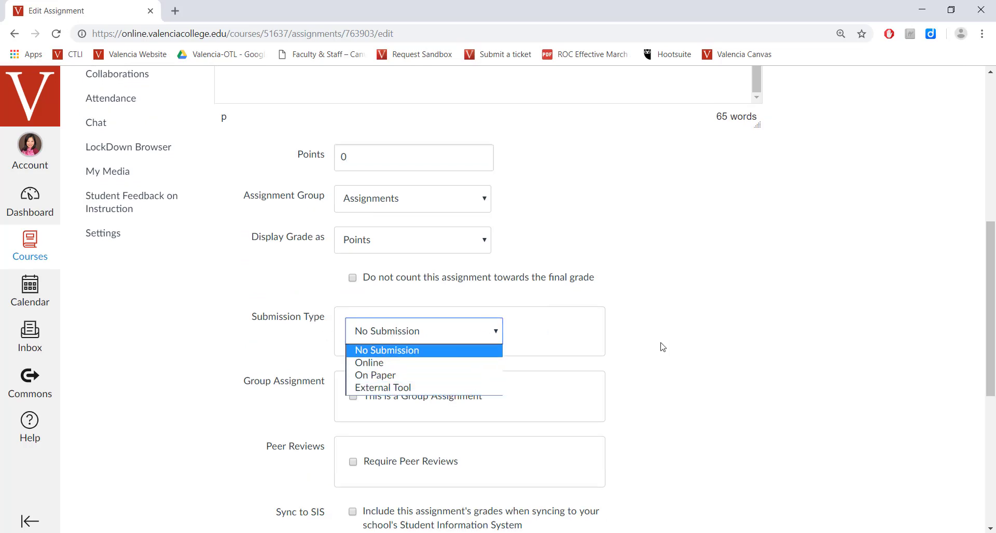
{"action": "scroll", "coordinate": [662, 347], "scroll_direction": "down", "scroll_amount": 2}
{"action": "scroll", "coordinate": [661, 347], "scroll_direction": "down", "scroll_amount": 5}
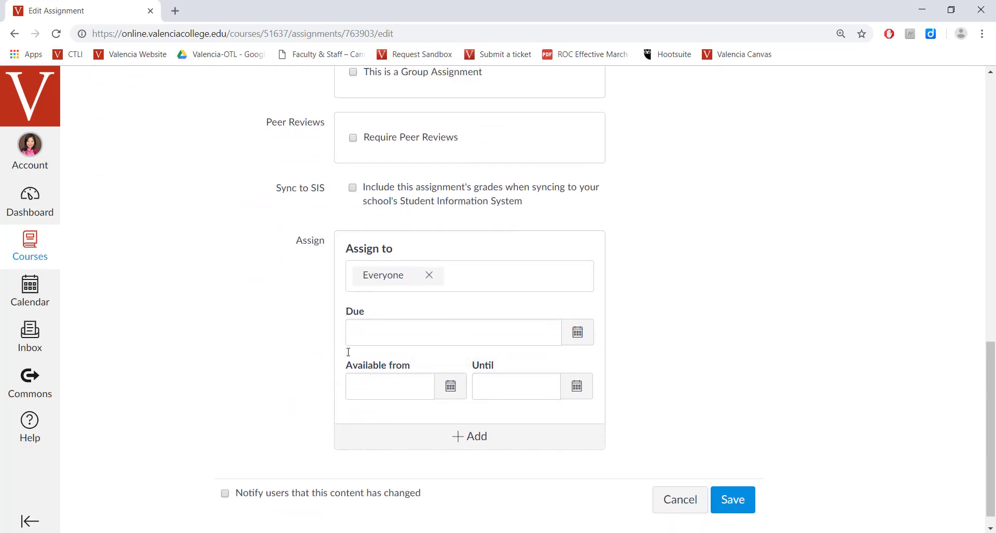
{"action": "left_click", "coordinate": [680, 502]}
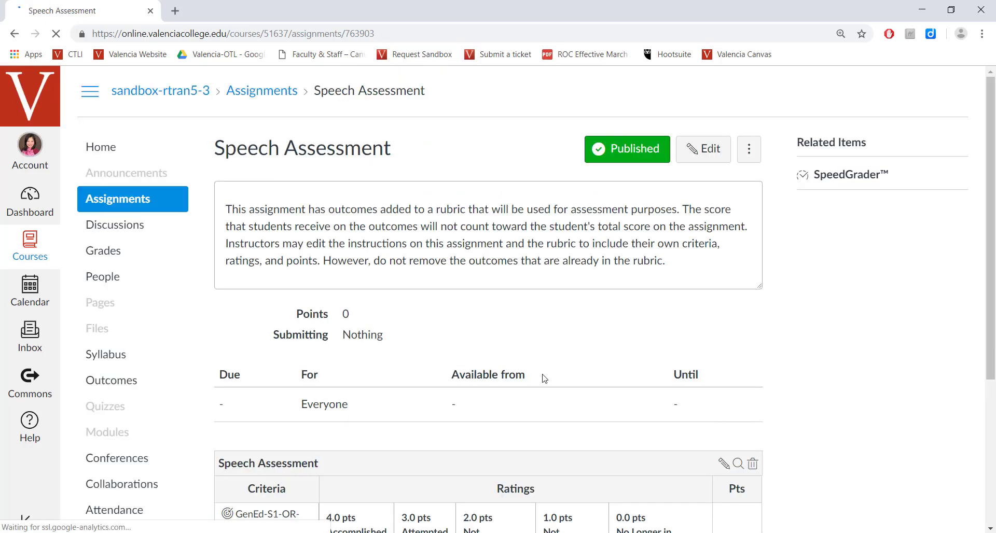
Examine the Speech Assessment rubric and read the longer description of the GenEd-S1-OR-V1 outcome.
{"action": "scroll", "coordinate": [801, 428], "scroll_direction": "down", "scroll_amount": 4}
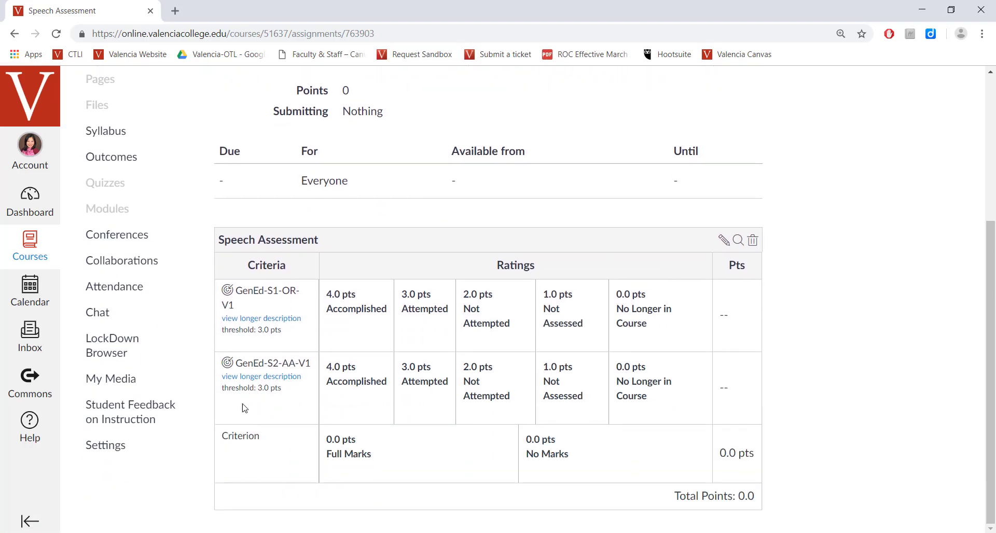
{"action": "left_click_drag", "start_coordinate": [236, 291], "coordinate": [272, 305]}
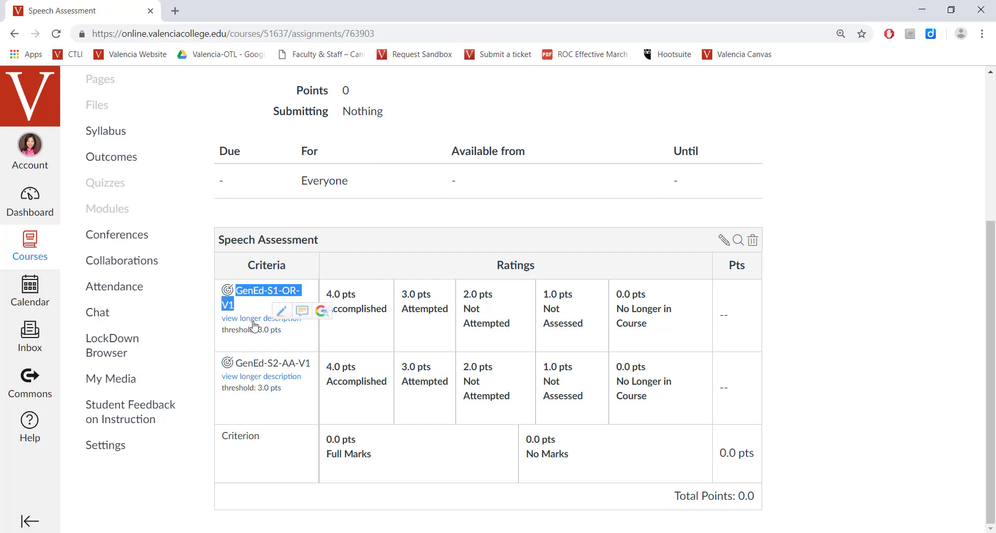
{"action": "left_click", "coordinate": [230, 319]}
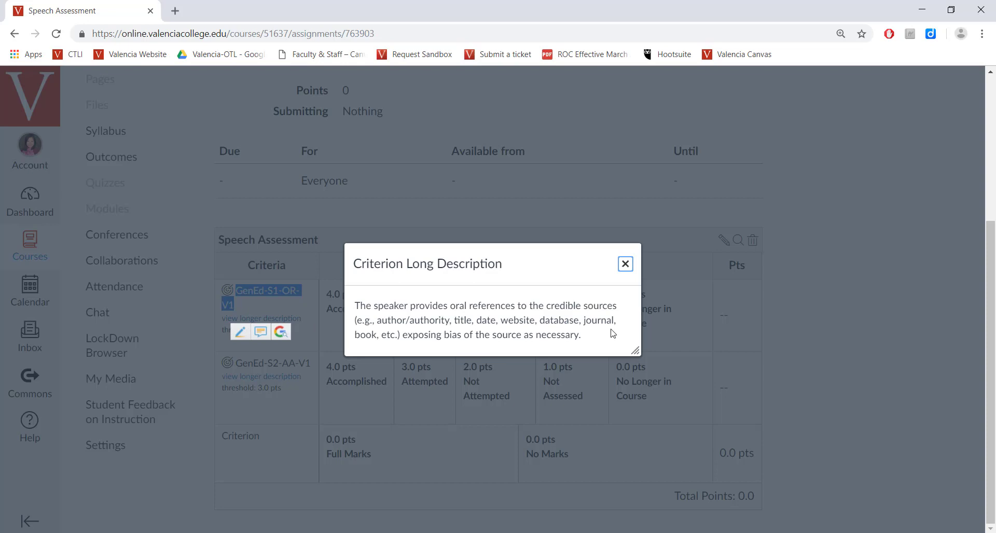
{"action": "left_click", "coordinate": [626, 264]}
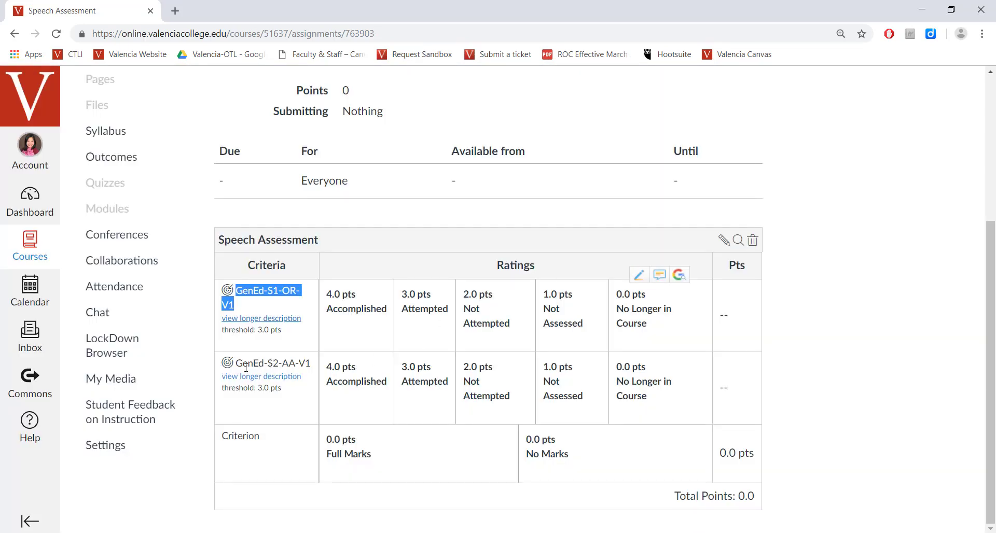
Read the longer description of the GenEd-S2-AA-V1 outcome and examine the ratings and points of both outcomes in the rubric.
{"action": "left_click_drag", "start_coordinate": [235, 363], "coordinate": [314, 363]}
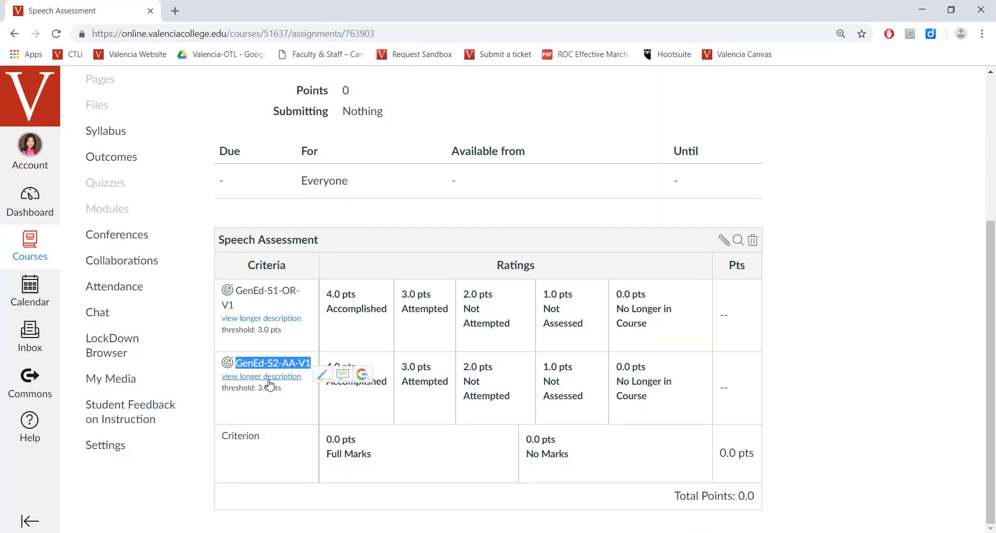
{"action": "left_click", "coordinate": [230, 377]}
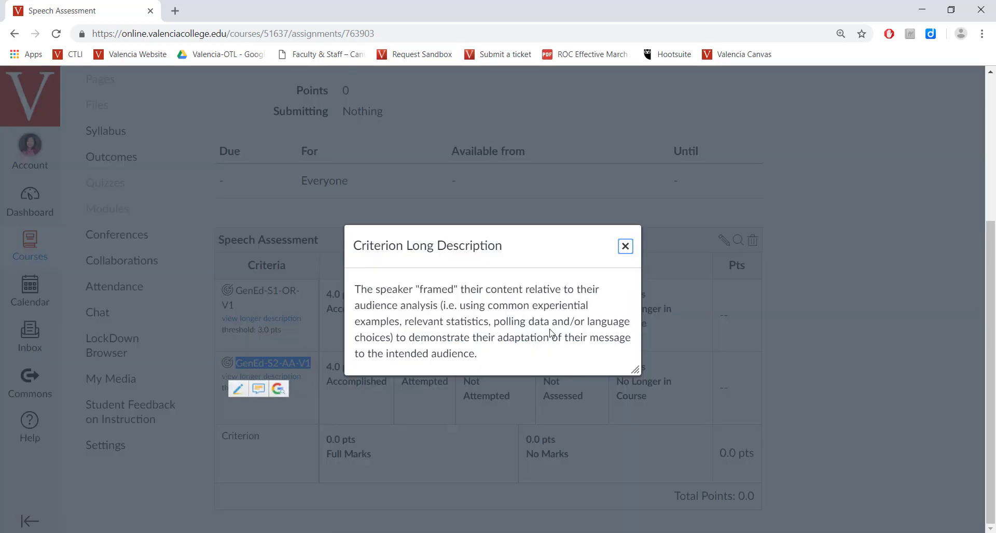
{"action": "left_click", "coordinate": [625, 246]}
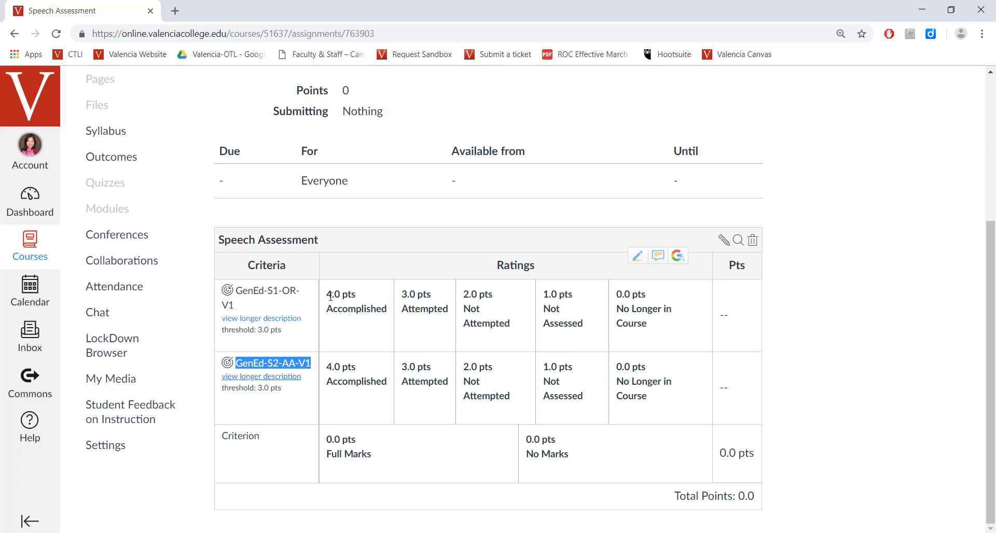
{"action": "left_click_drag", "start_coordinate": [330, 296], "coordinate": [326, 296]}
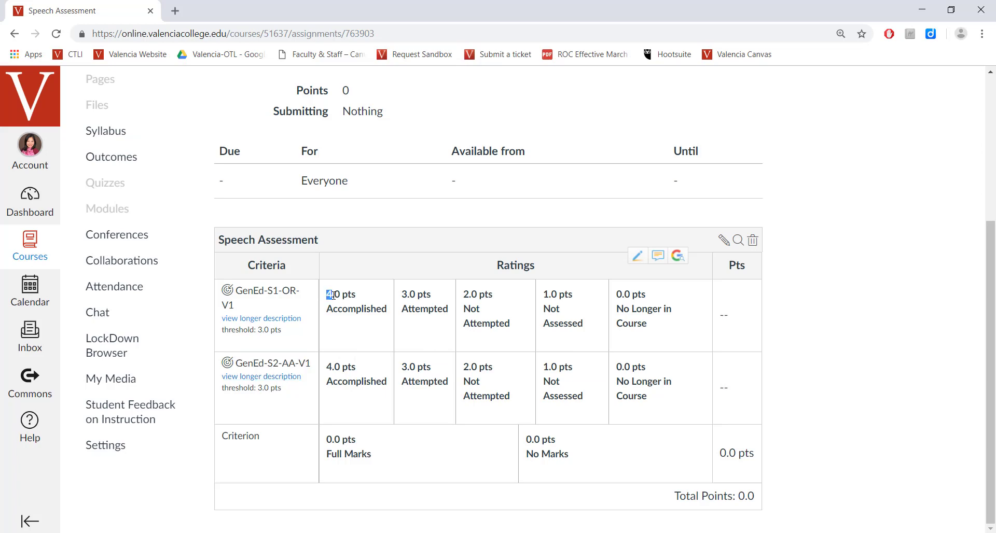
{"action": "double_click", "coordinate": [727, 318]}
{"action": "left_click_drag", "start_coordinate": [718, 389], "coordinate": [732, 389]}
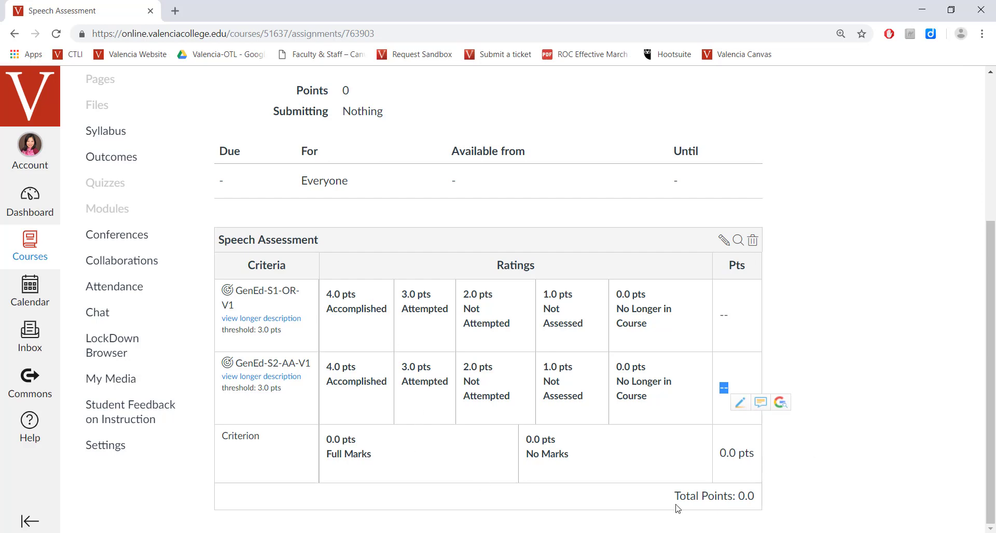
Open the Speech Assessment rubric for editing, review its criteria and grading options, and leave without updating it.
{"action": "left_click", "coordinate": [722, 240]}
{"action": "scroll", "coordinate": [230, 296], "scroll_direction": "down", "scroll_amount": 4}
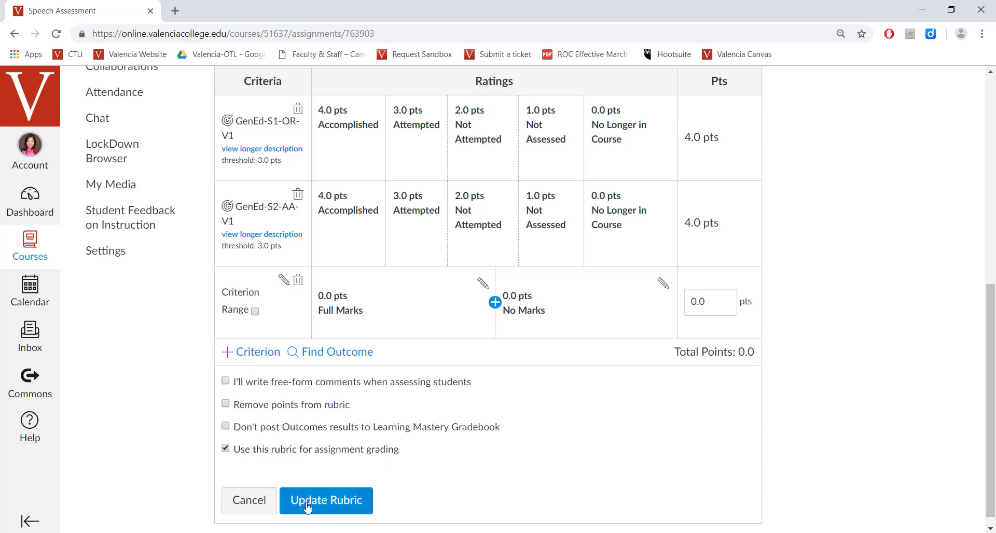
{"action": "scroll", "coordinate": [518, 489], "scroll_direction": "down", "scroll_amount": 1}
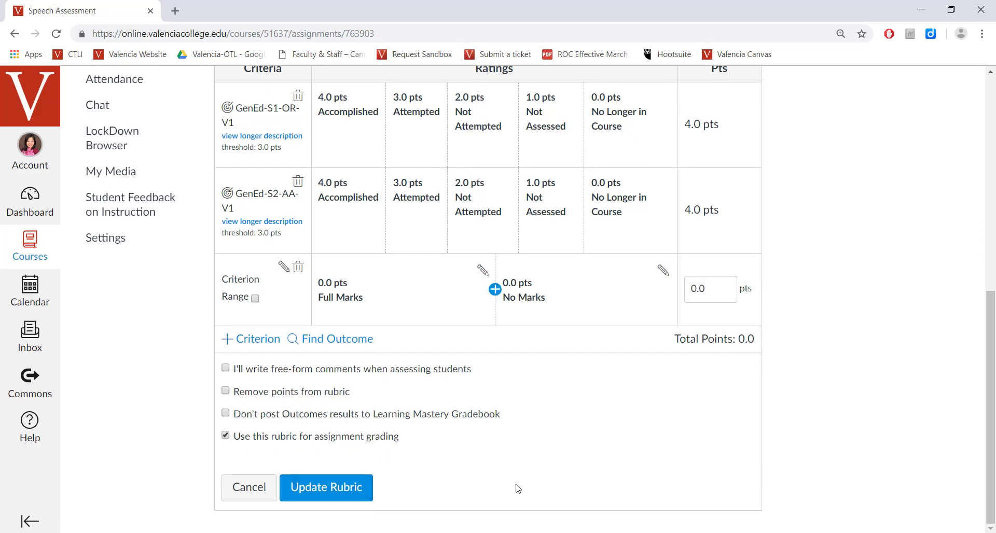
{"action": "scroll", "coordinate": [483, 470], "scroll_direction": "up", "scroll_amount": 1}
{"action": "scroll", "coordinate": [415, 478], "scroll_direction": "down", "scroll_amount": 1}
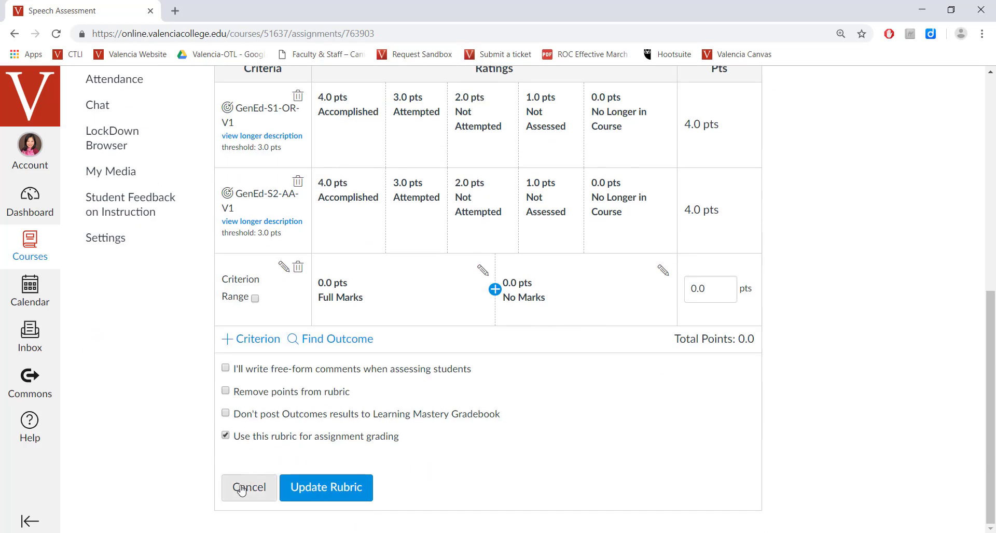
{"action": "left_click", "coordinate": [248, 488]}
Look over the assignment details and rubric once more, and open the sandbox course's settings.
{"action": "scroll", "coordinate": [389, 498], "scroll_direction": "up", "scroll_amount": 3}
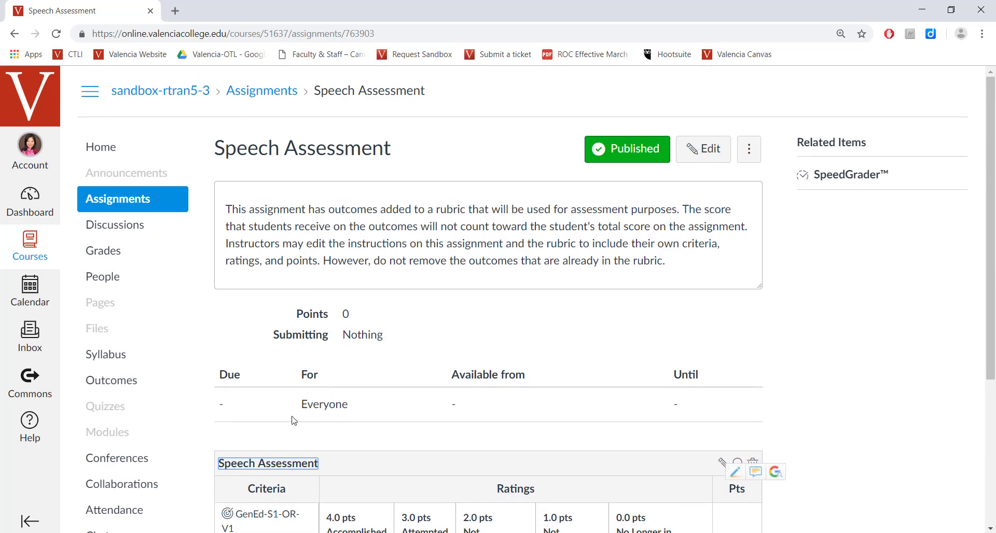
{"action": "scroll", "coordinate": [237, 401], "scroll_direction": "down", "scroll_amount": 3}
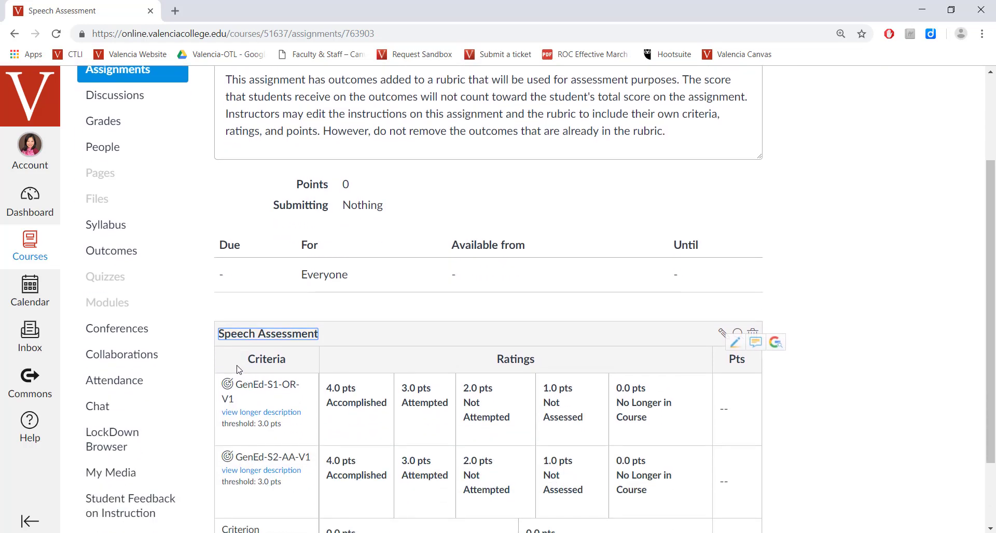
{"action": "scroll", "coordinate": [133, 453], "scroll_direction": "down", "scroll_amount": 2}
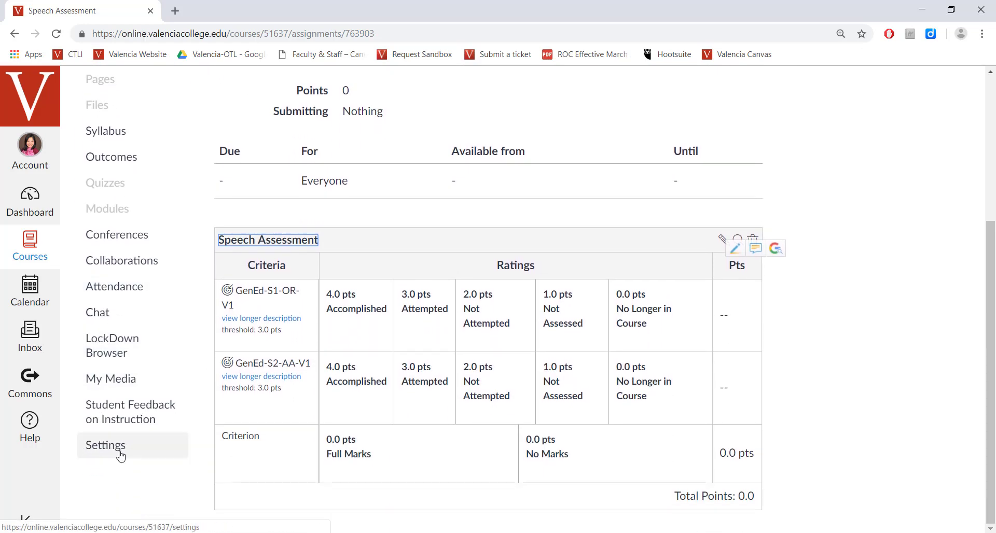
{"action": "left_click", "coordinate": [111, 451]}
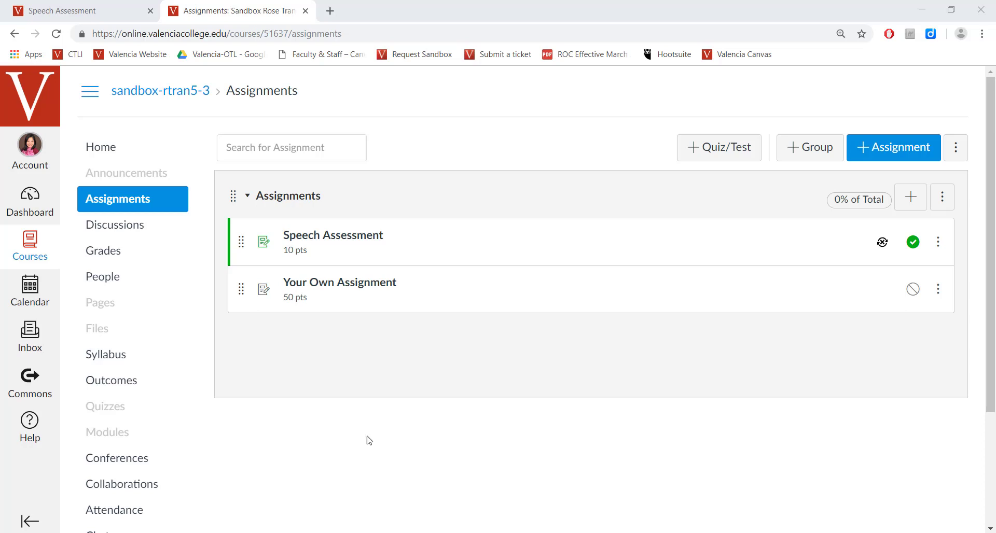
Open the Speech Assessment assignment in SpeedGrader and check the list of students to grade.
{"action": "left_click", "coordinate": [382, 239]}
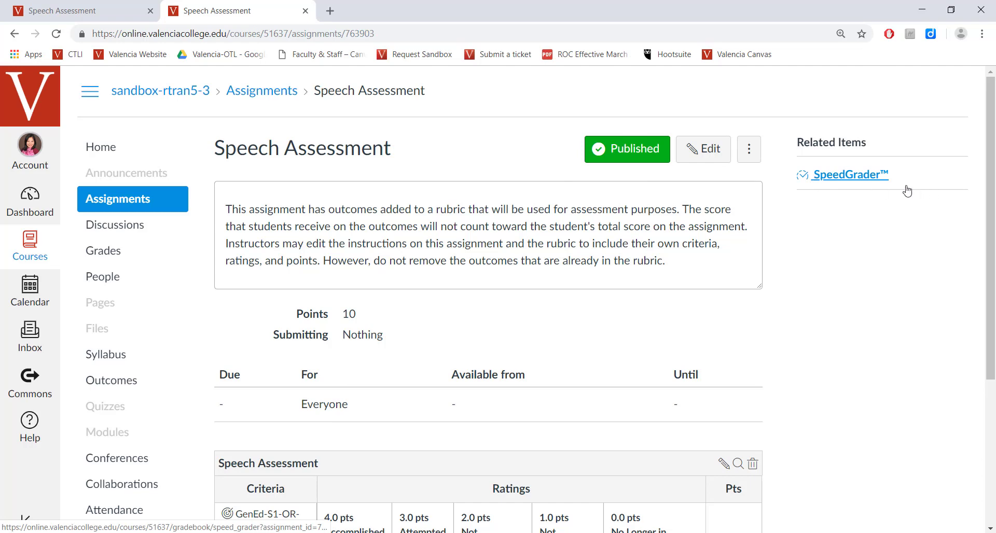
{"action": "left_click", "coordinate": [865, 177]}
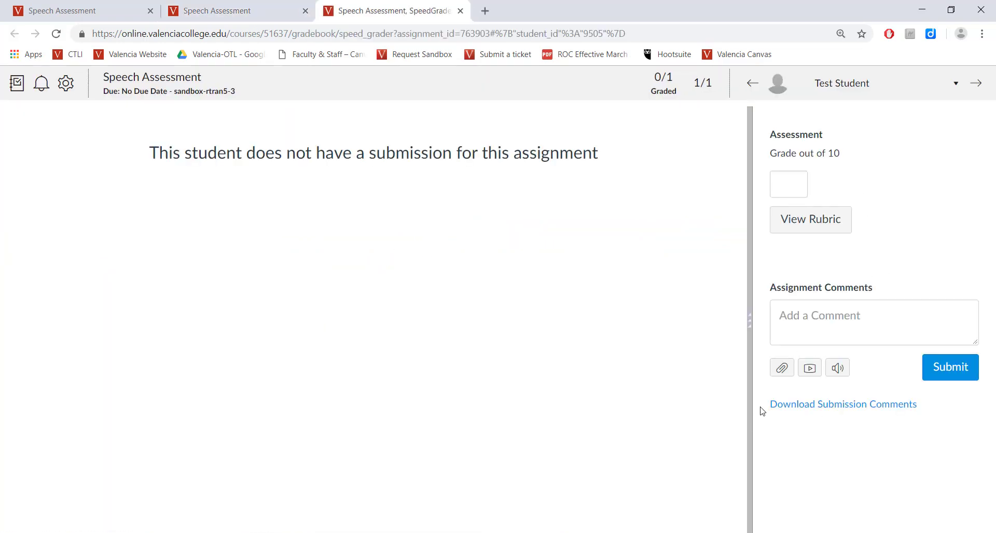
{"action": "left_click", "coordinate": [955, 88]}
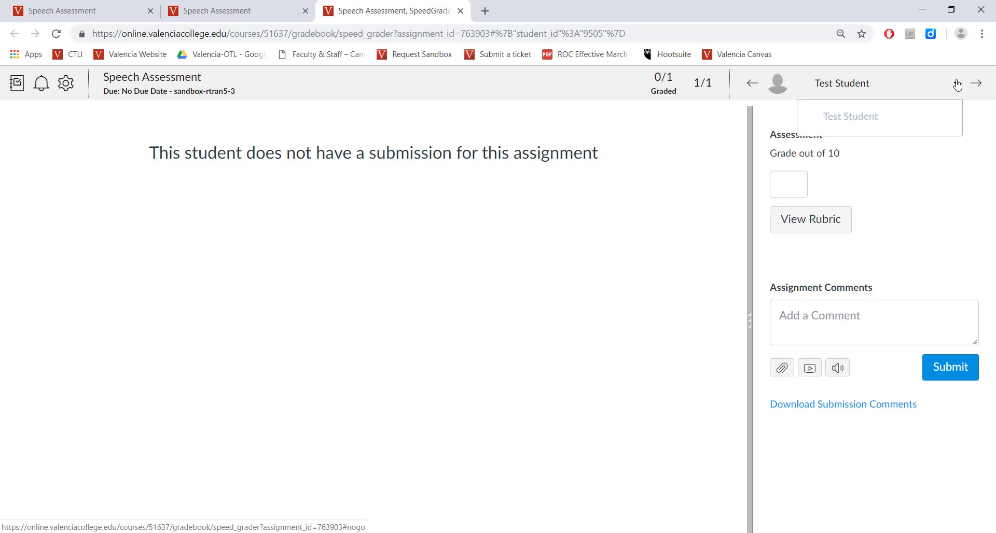
{"action": "left_click", "coordinate": [957, 85]}
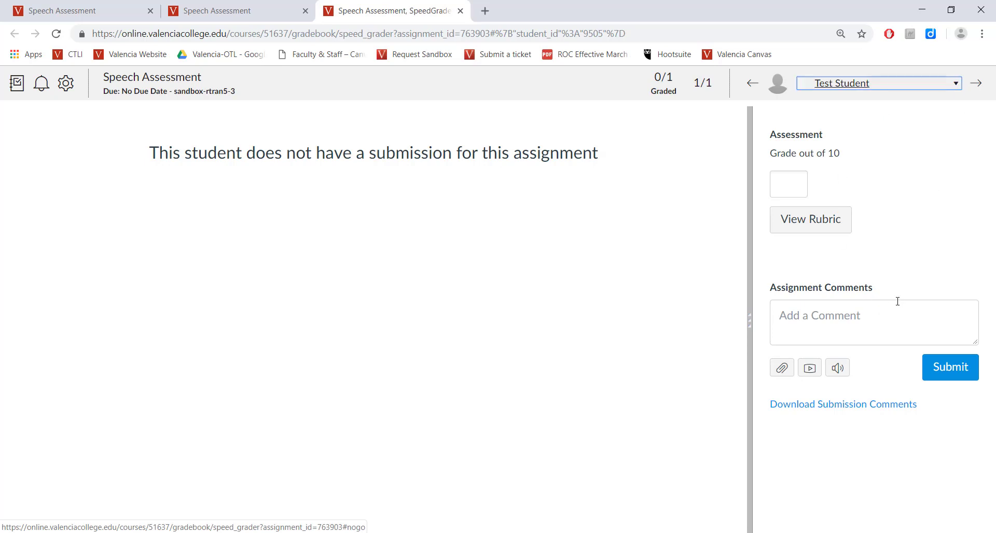
Show the Test Student's rubric in a wider grading pane, and rate GenEd-S1-OR-V1 Attempted (3 pts) and GenEd-S2-AA-V1 Accomplished (4 pts).
{"action": "left_click", "coordinate": [826, 227]}
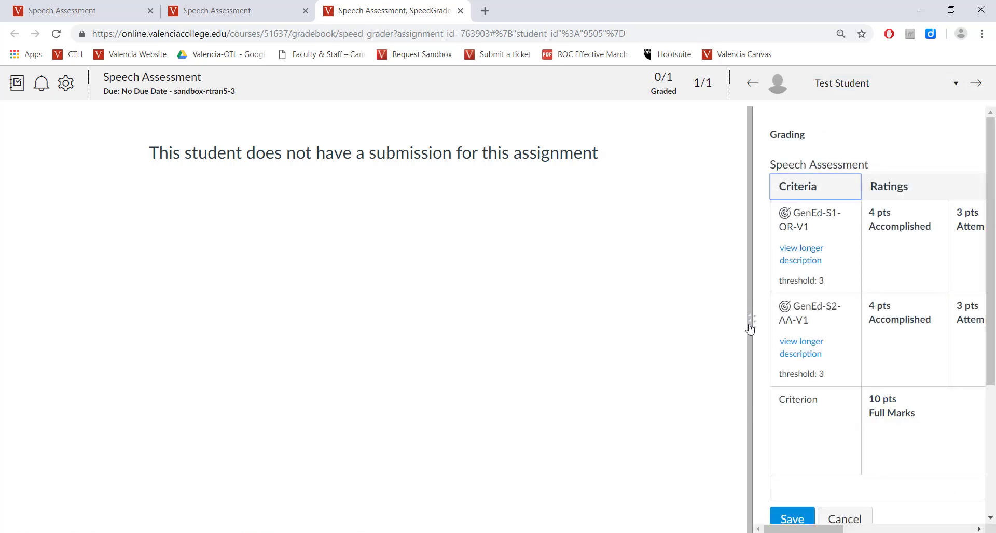
{"action": "left_click_drag", "start_coordinate": [750, 325], "coordinate": [265, 294]}
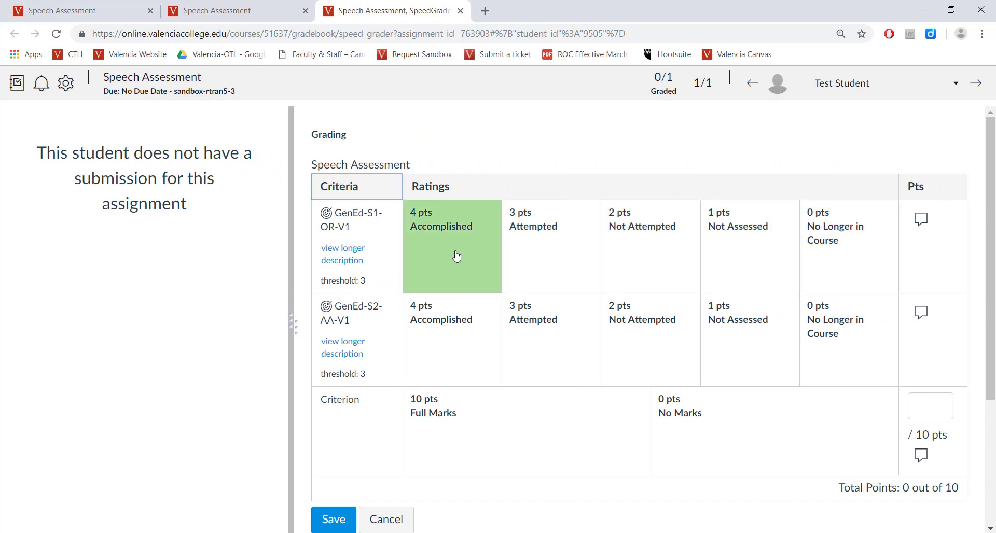
{"action": "left_click", "coordinate": [560, 237]}
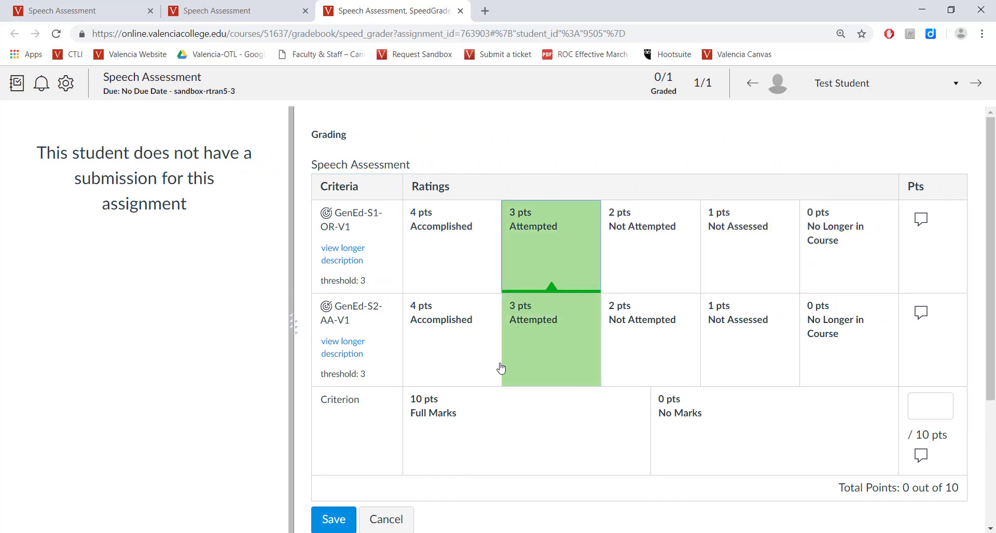
{"action": "left_click", "coordinate": [441, 343]}
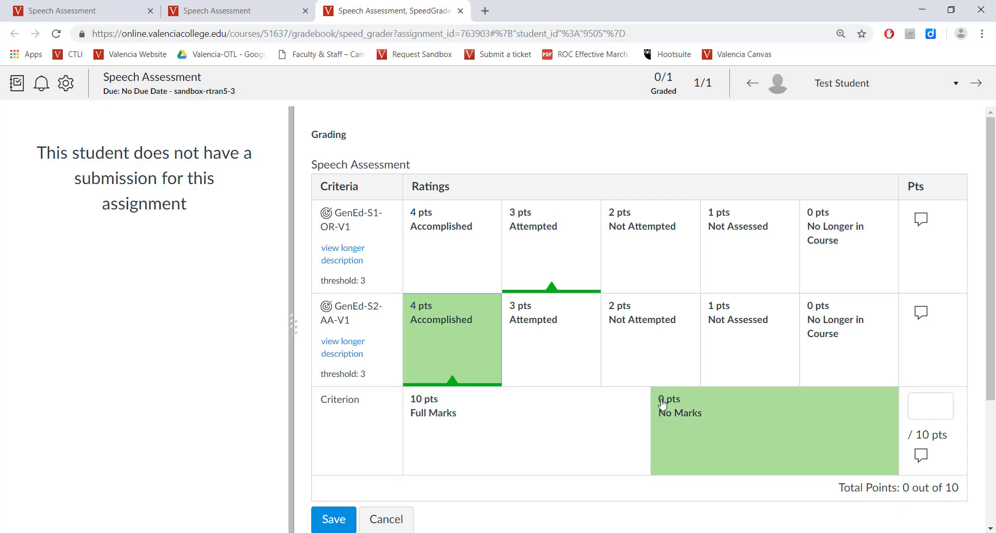
Read the longer descriptions of the GenEd-S1-OR-V1 and GenEd-S2-AA-V1 outcomes in the grading rubric.
{"action": "left_click", "coordinate": [340, 260]}
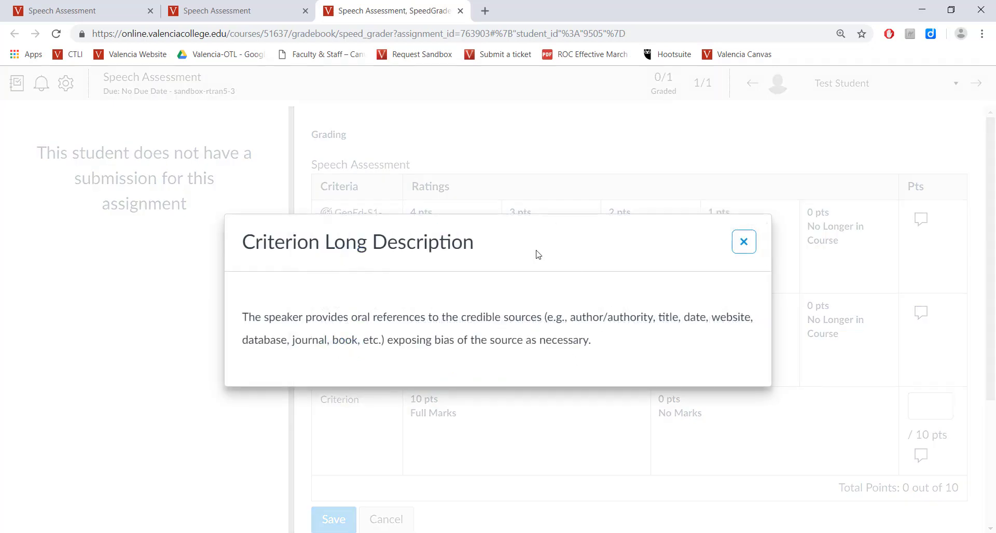
{"action": "left_click", "coordinate": [744, 242]}
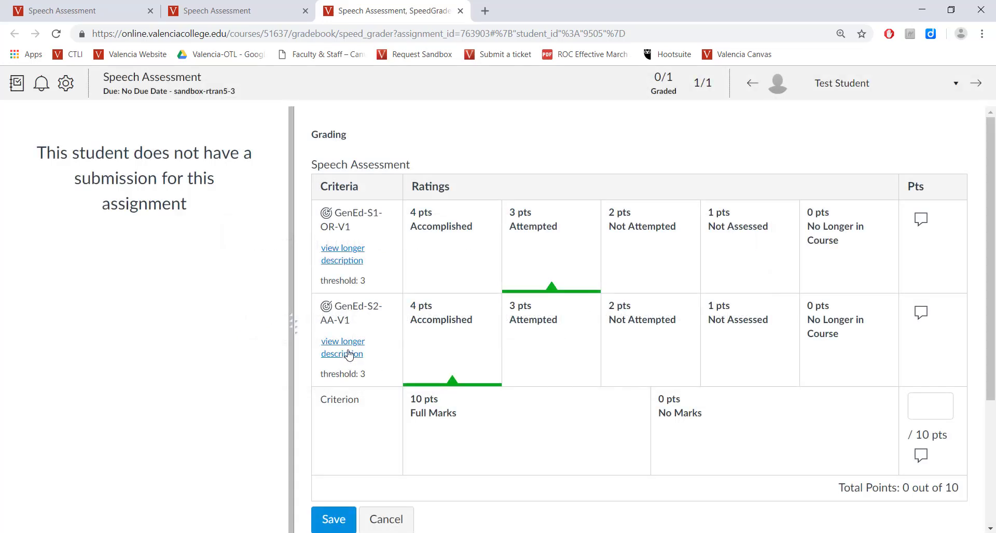
{"action": "left_click", "coordinate": [345, 349]}
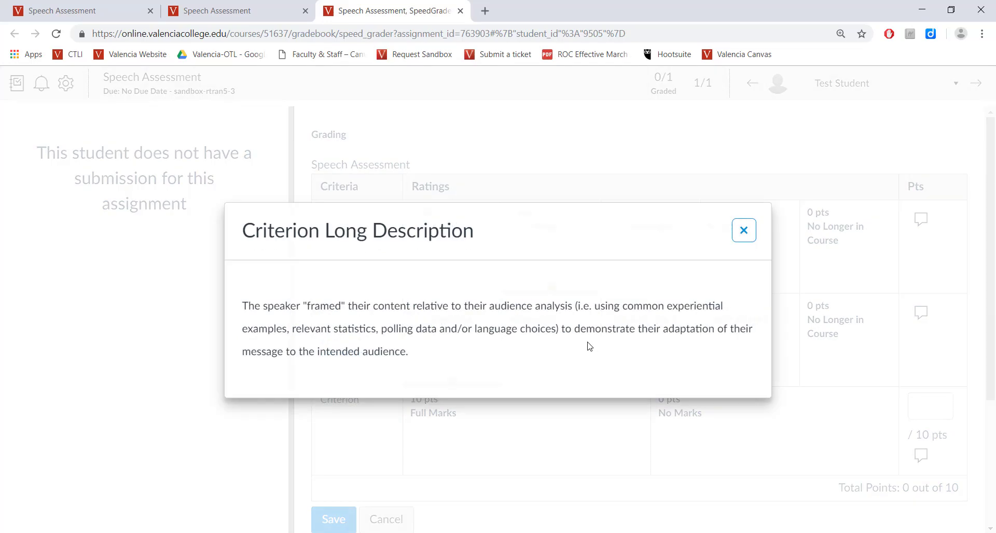
{"action": "left_click", "coordinate": [744, 238]}
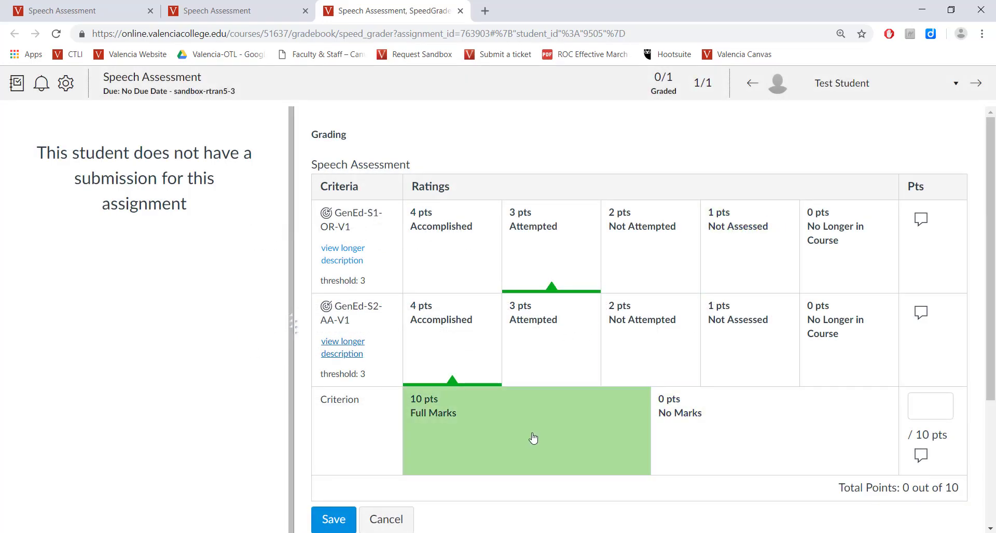
Give the Test Student Full Marks (10 pts) on the remaining criterion, save the rubric assessment, and review it.
{"action": "left_click", "coordinate": [414, 419]}
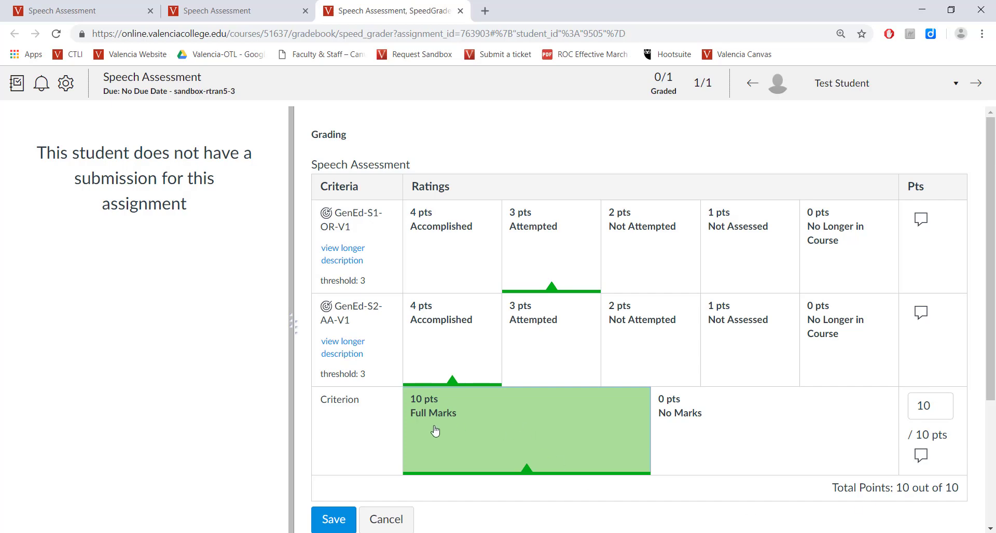
{"action": "scroll", "coordinate": [484, 432], "scroll_direction": "down", "scroll_amount": 1}
{"action": "scroll", "coordinate": [484, 432], "scroll_direction": "down", "scroll_amount": 2}
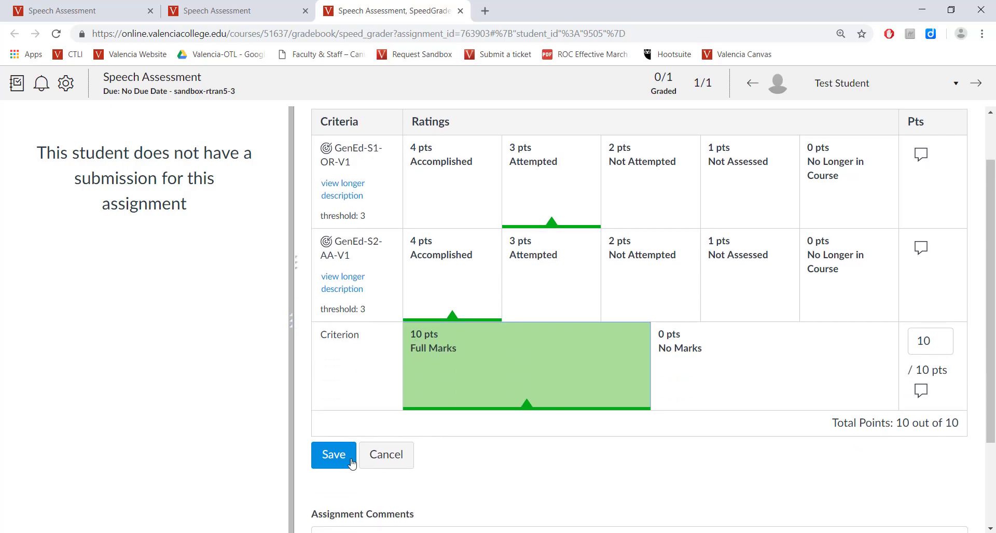
{"action": "left_click", "coordinate": [332, 458]}
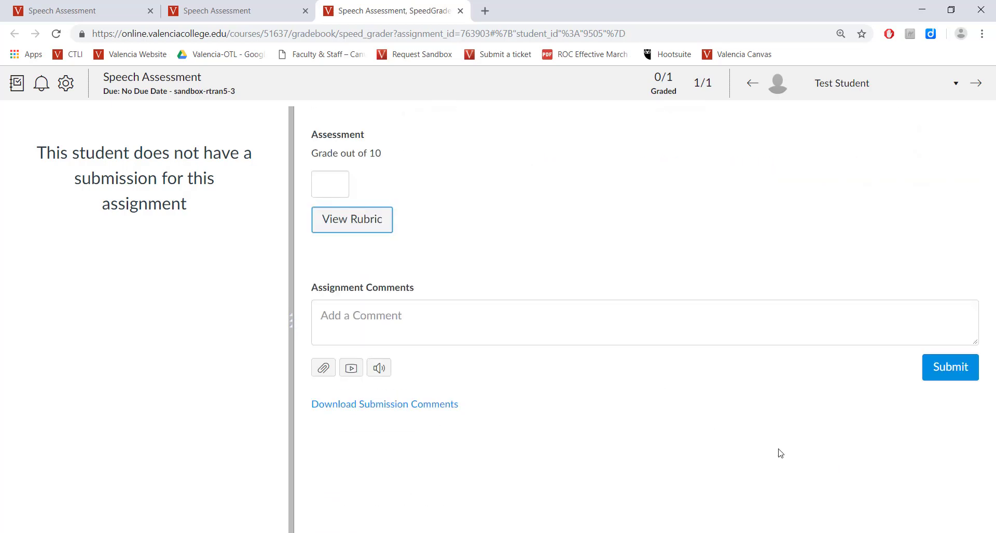
{"action": "scroll", "coordinate": [771, 382], "scroll_direction": "down", "scroll_amount": 4}
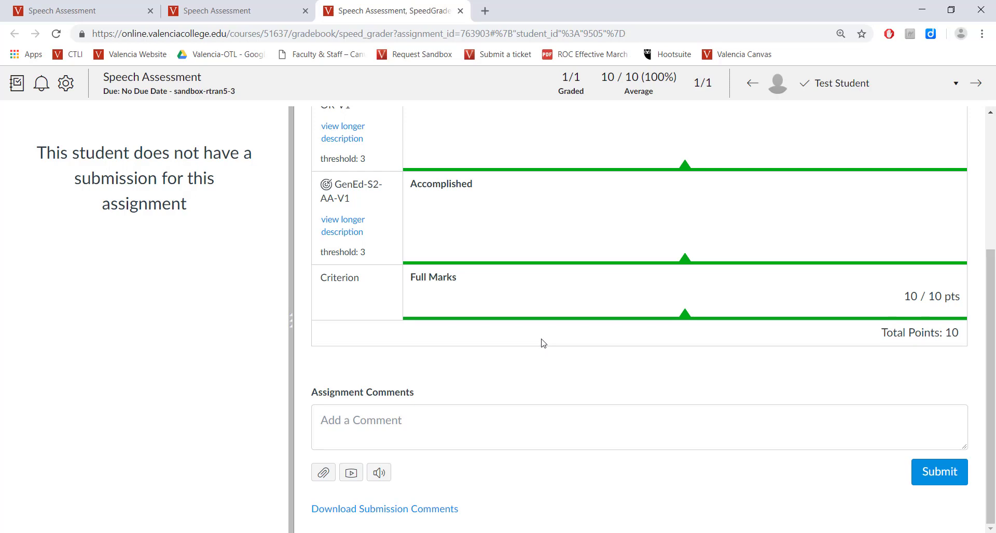
Open the course gradebook and check the Test Student's Speech Assessment grade and Learning Mastery results.
{"action": "left_click", "coordinate": [16, 88]}
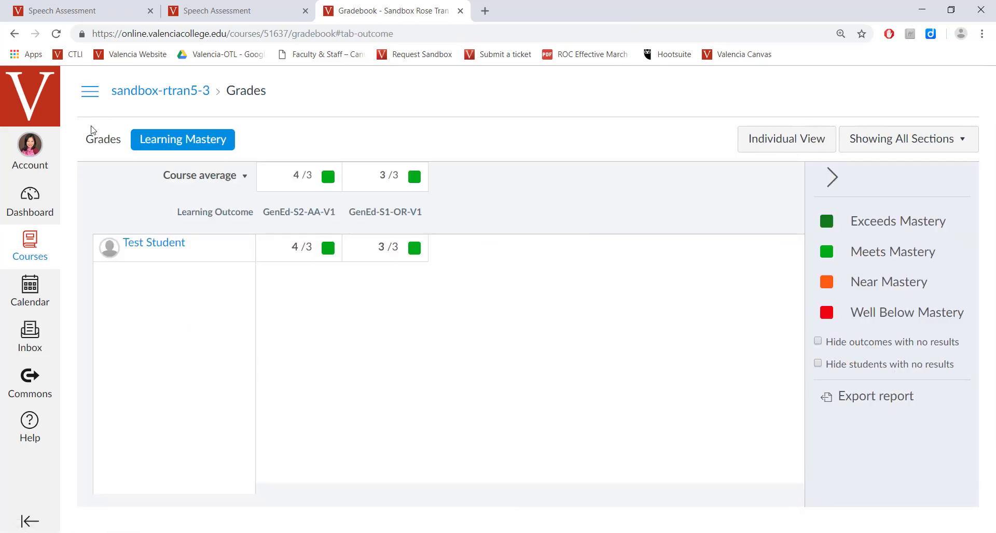
{"action": "left_click", "coordinate": [90, 136]}
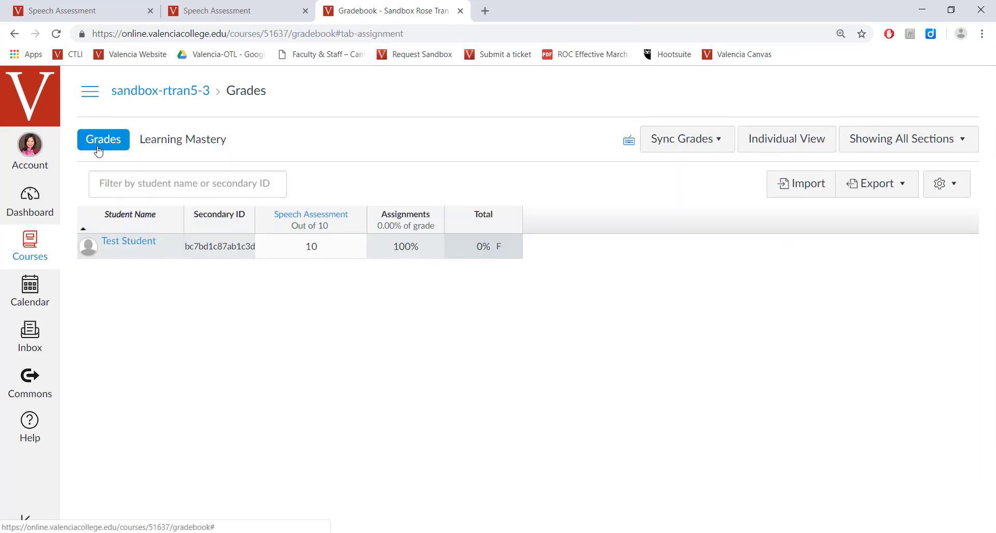
{"action": "left_click", "coordinate": [332, 247]}
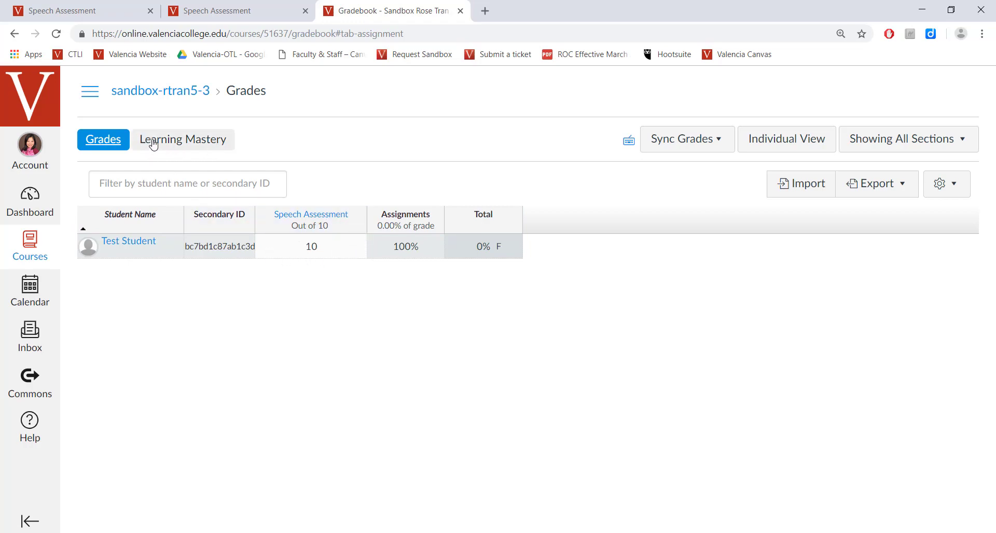
{"action": "left_click", "coordinate": [176, 146]}
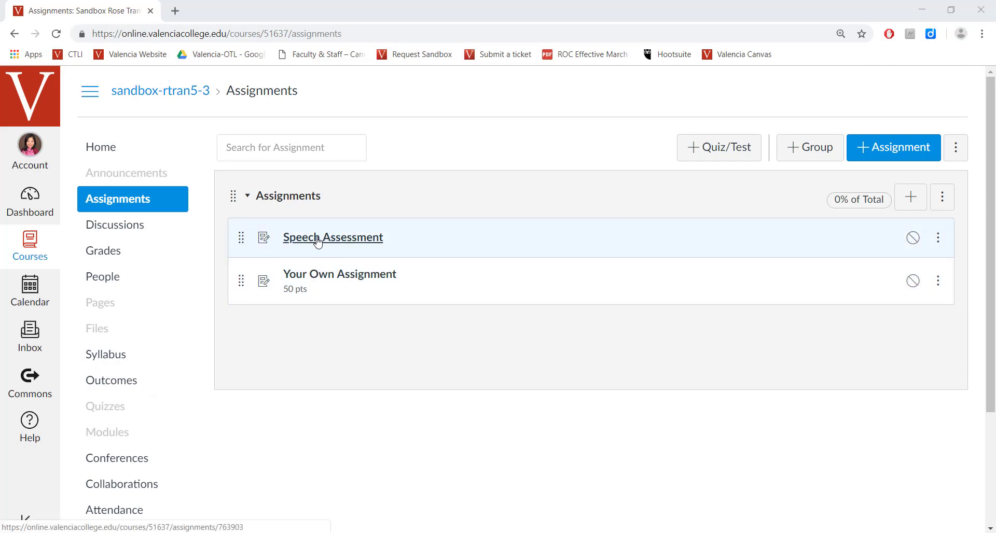
Delete the Speech Assessment assignment from the sandbox course and confirm the deletion.
{"action": "left_click", "coordinate": [938, 237]}
{"action": "left_click", "coordinate": [893, 367]}
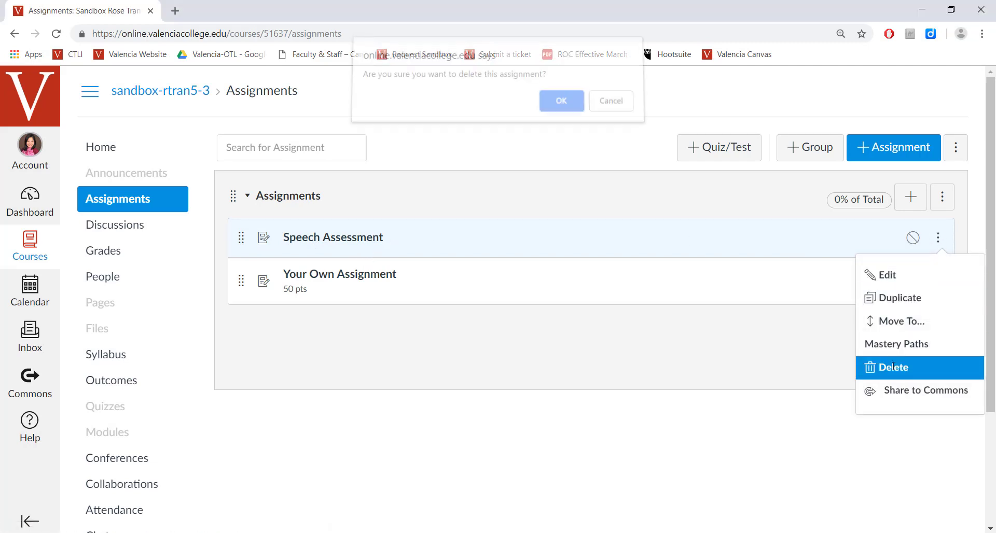
{"action": "left_click", "coordinate": [547, 107]}
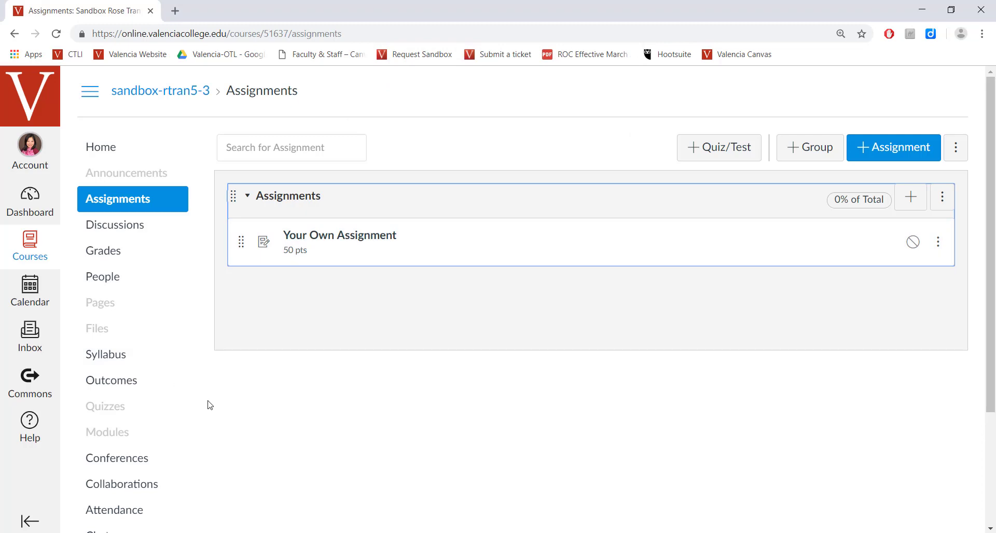
Open the course's Outcomes page and review the details of GenEd-S1-OR-V1 and GenEd-S2-AA-V1.
{"action": "left_click", "coordinate": [163, 392]}
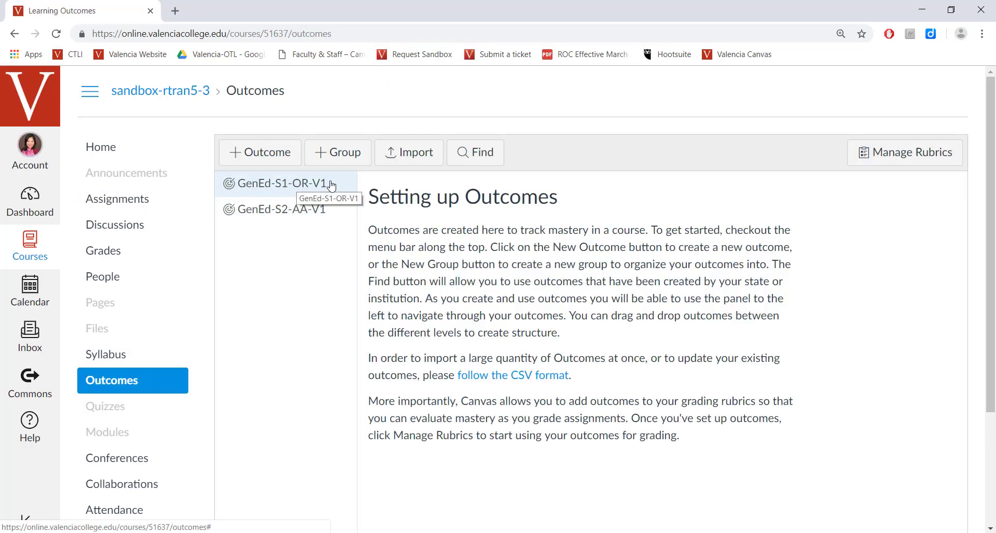
{"action": "left_click", "coordinate": [332, 190]}
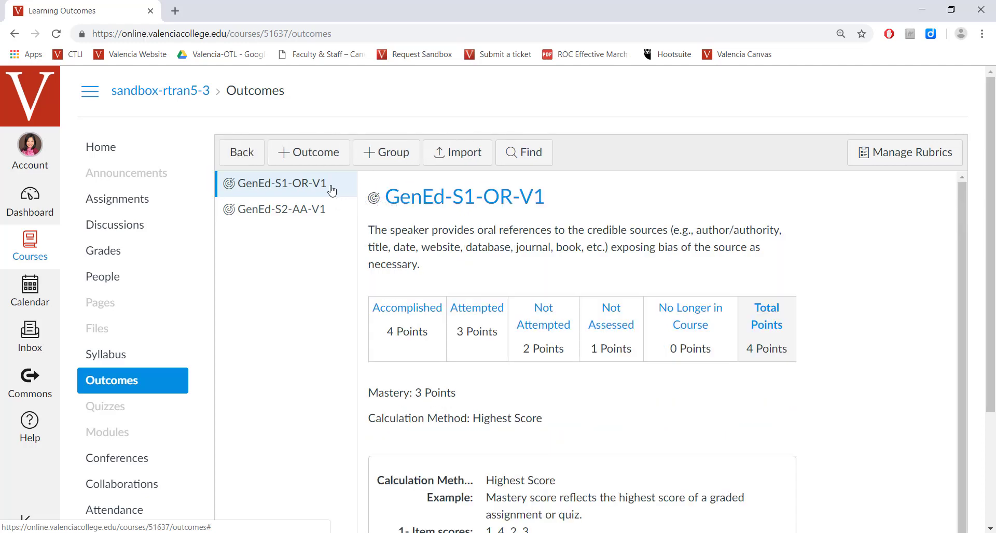
{"action": "left_click", "coordinate": [309, 213]}
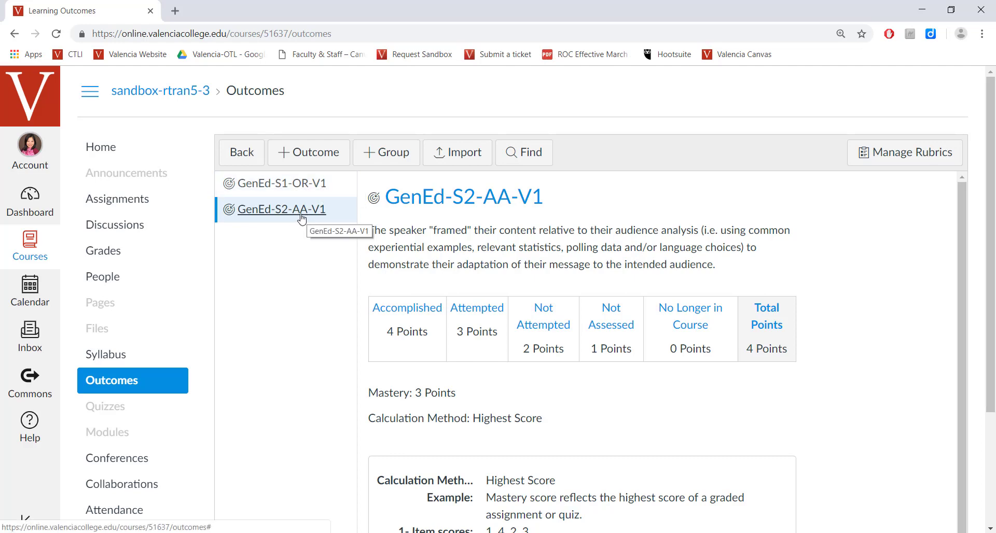
Open the assignment Your Own Assignment and start editing its Speech Rubric.
{"action": "left_click", "coordinate": [107, 205]}
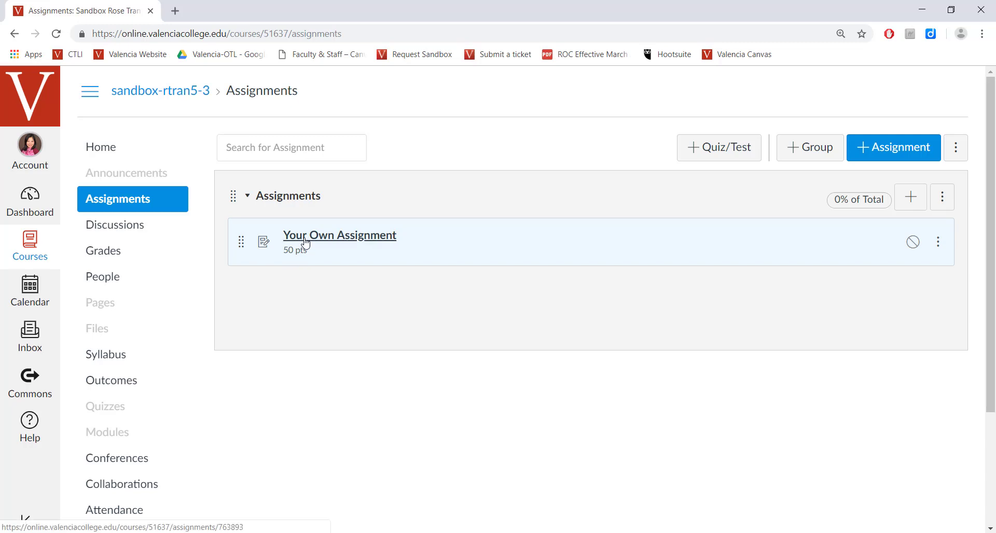
{"action": "left_click", "coordinate": [301, 242]}
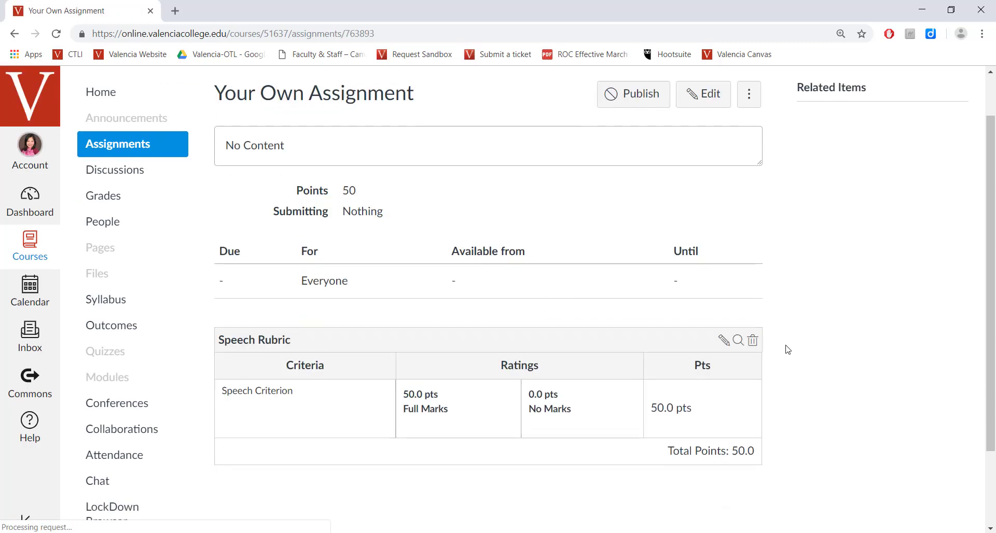
{"action": "scroll", "coordinate": [783, 345], "scroll_direction": "down", "scroll_amount": 3}
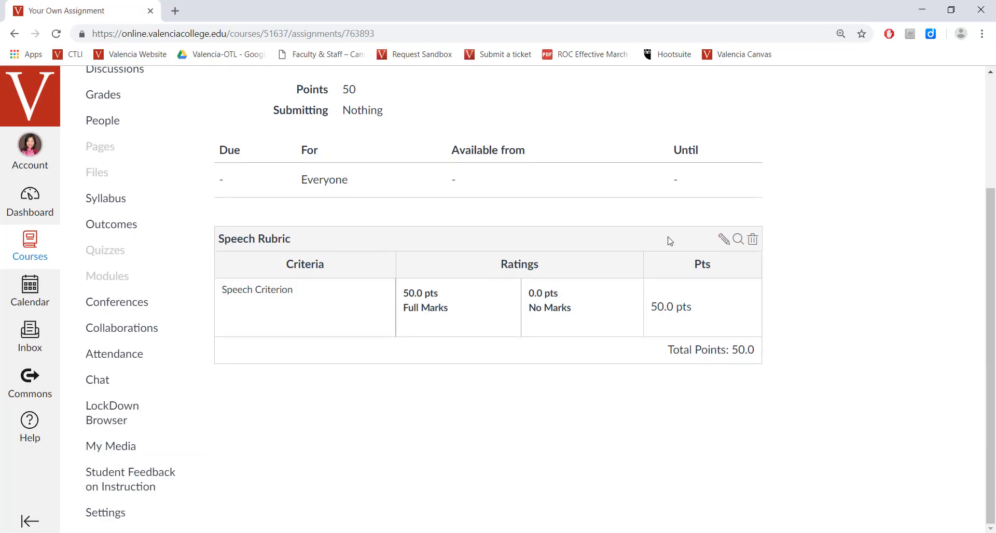
{"action": "left_click", "coordinate": [723, 240]}
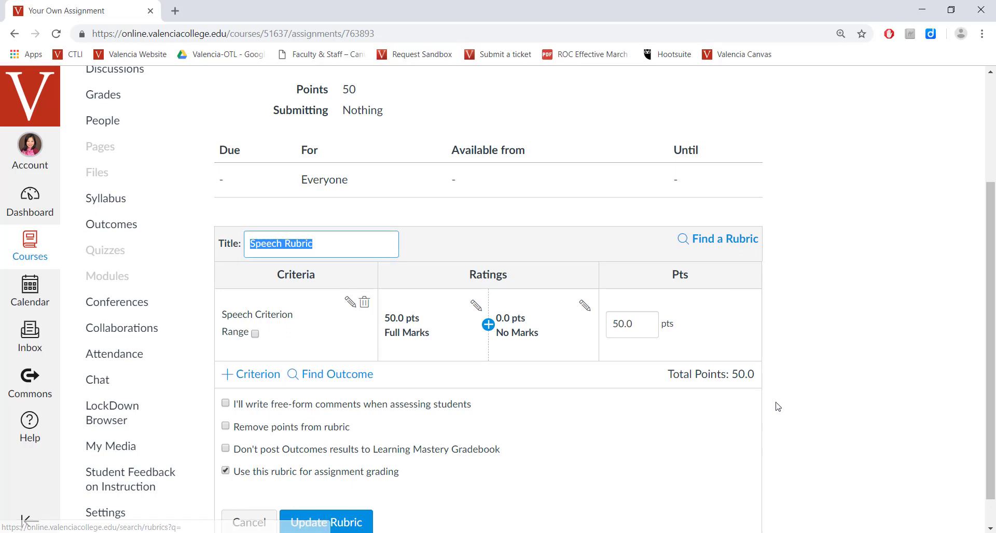
Import the GenEd-S1-OR-V1 outcome into the Speech Rubric with "Use this criterion for scoring" turned off.
{"action": "left_click", "coordinate": [334, 383]}
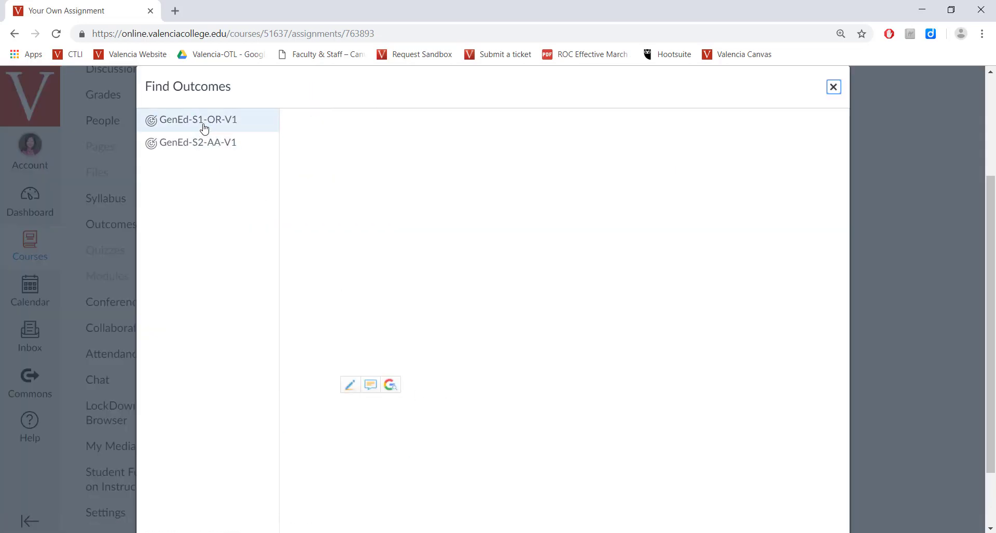
{"action": "left_click", "coordinate": [249, 123]}
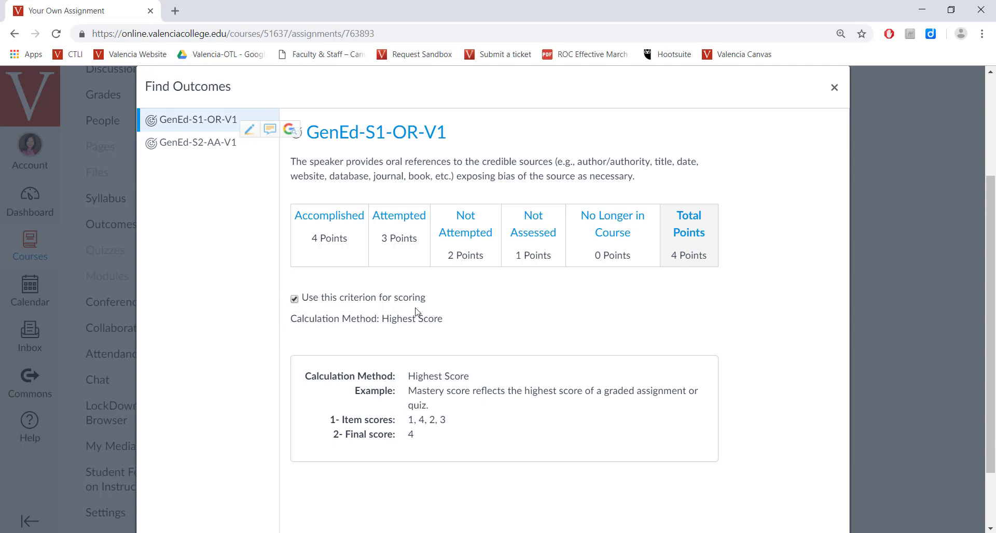
{"action": "left_click", "coordinate": [294, 298]}
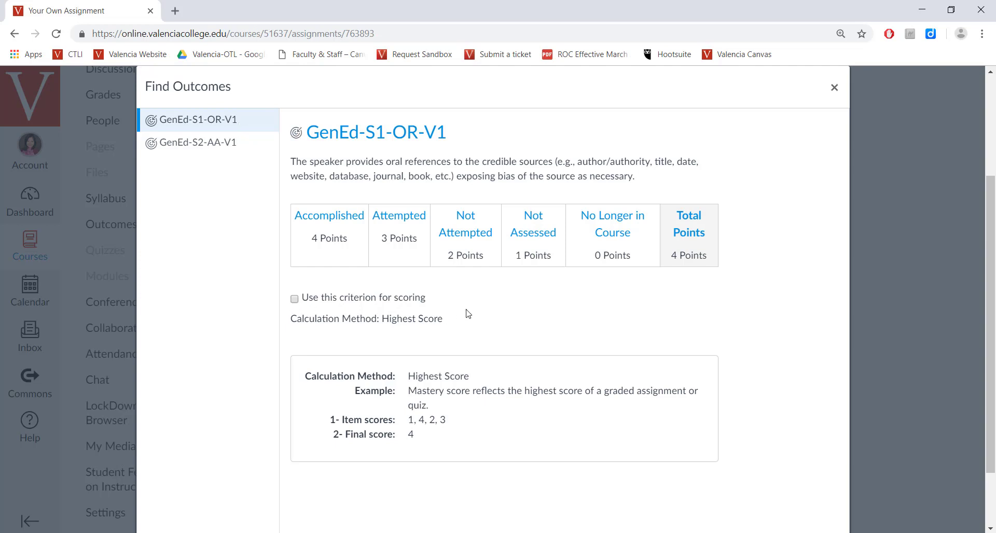
{"action": "scroll", "coordinate": [573, 324], "scroll_direction": "down", "scroll_amount": 2}
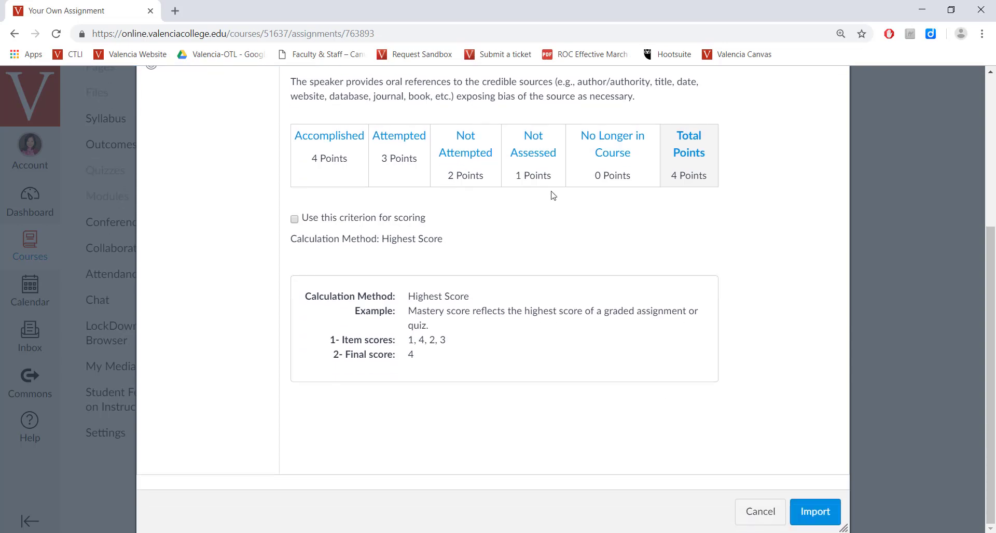
{"action": "left_click", "coordinate": [819, 512]}
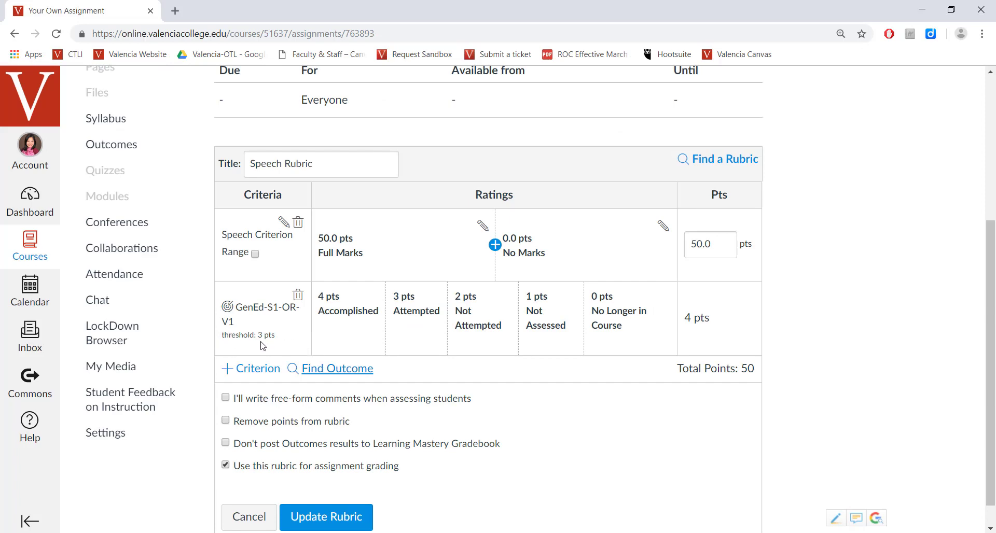
Add the GenEd-S2-AA-V1 outcome to the rubric as well, excluding it from scoring.
{"action": "left_click", "coordinate": [332, 369]}
{"action": "left_click", "coordinate": [187, 150]}
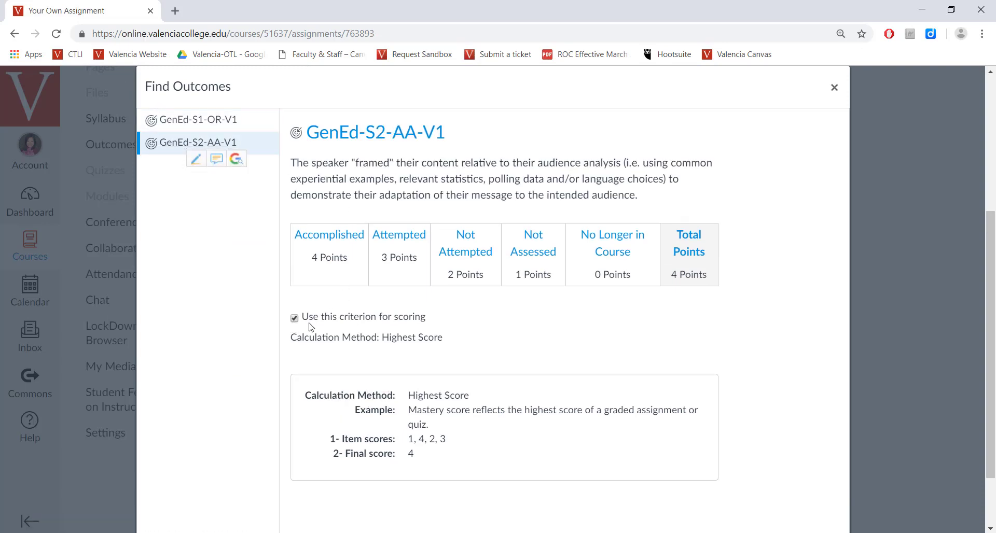
{"action": "left_click", "coordinate": [294, 318]}
{"action": "scroll", "coordinate": [674, 363], "scroll_direction": "down", "scroll_amount": 2}
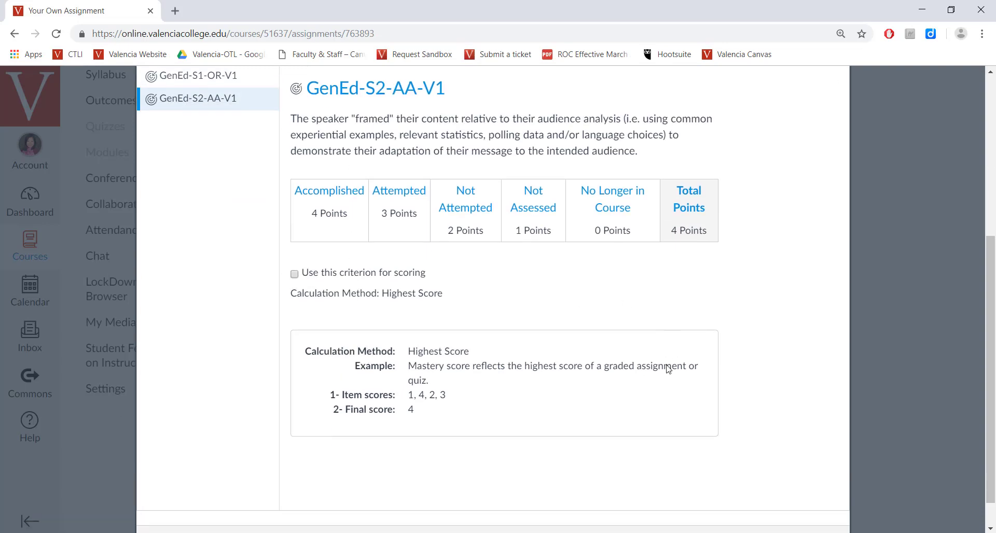
{"action": "left_click", "coordinate": [813, 512]}
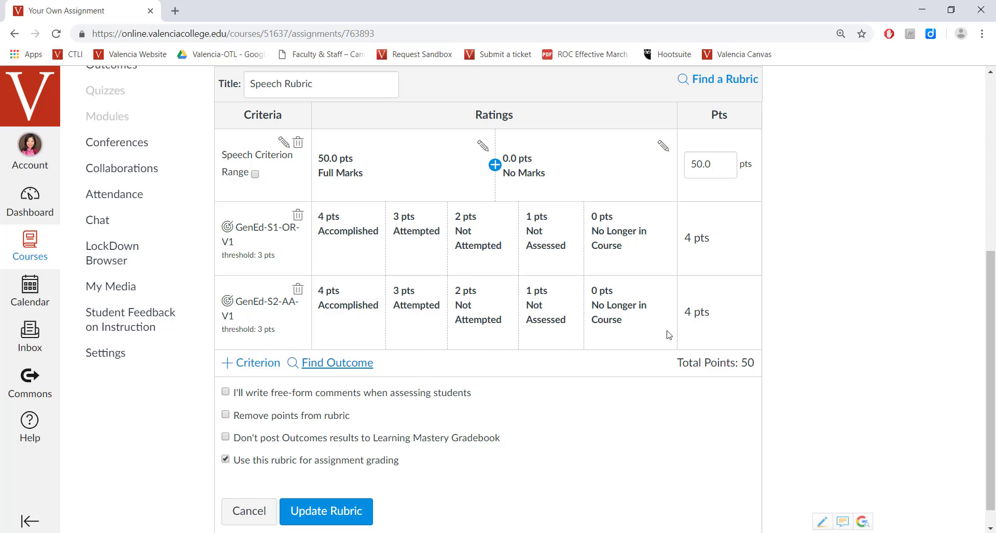
Check the points of both outcome criteria against the rubric total, and save the updated Speech Rubric.
{"action": "left_click_drag", "start_coordinate": [708, 244], "coordinate": [684, 240]}
{"action": "left_click_drag", "start_coordinate": [710, 313], "coordinate": [684, 314]}
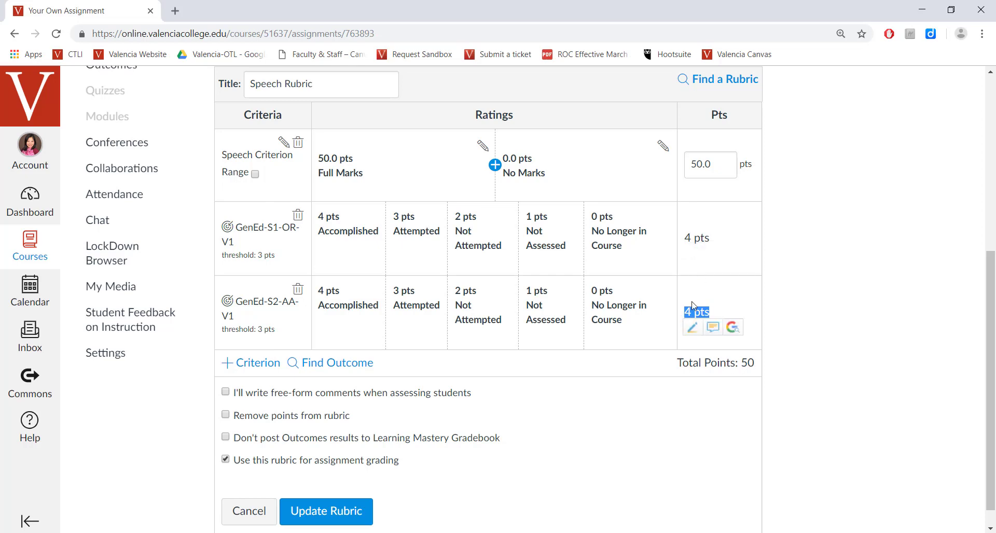
{"action": "left_click", "coordinate": [701, 312]}
{"action": "triple_click", "coordinate": [744, 364]}
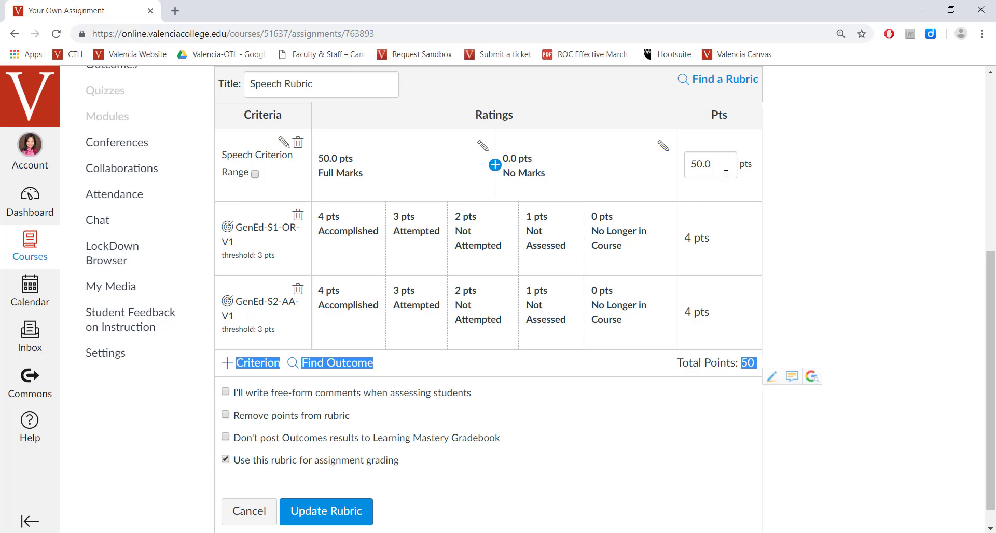
{"action": "left_click", "coordinate": [797, 304]}
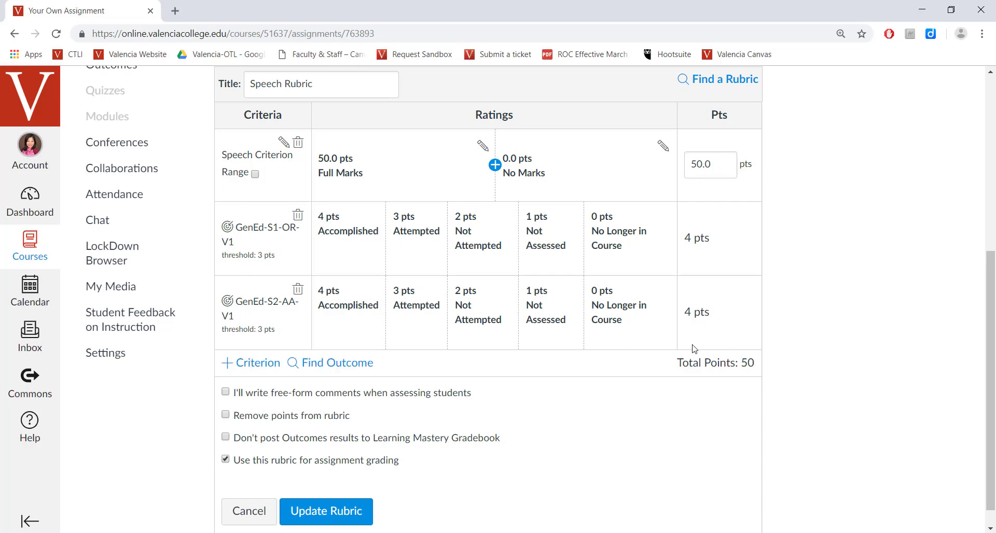
{"action": "scroll", "coordinate": [317, 415], "scroll_direction": "down", "scroll_amount": 1}
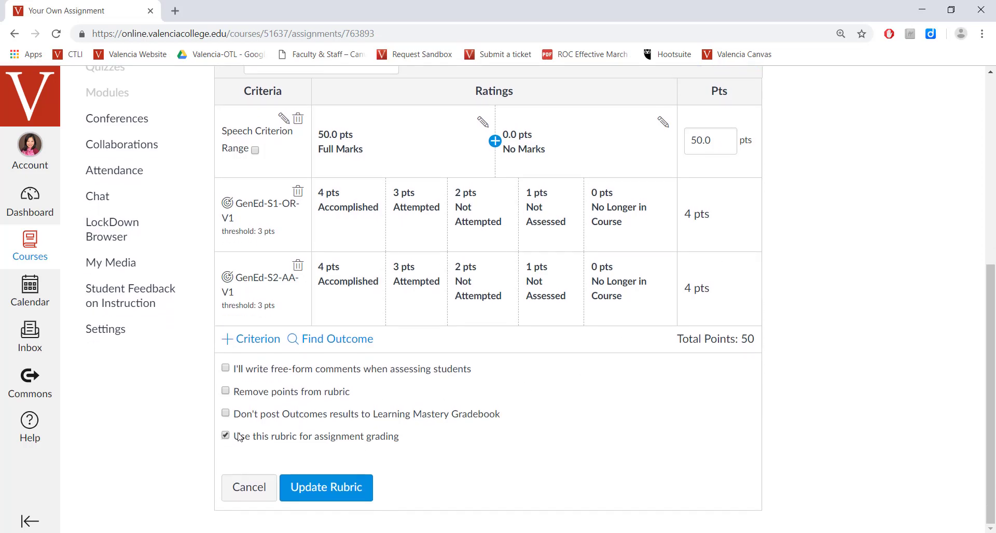
{"action": "left_click", "coordinate": [308, 490]}
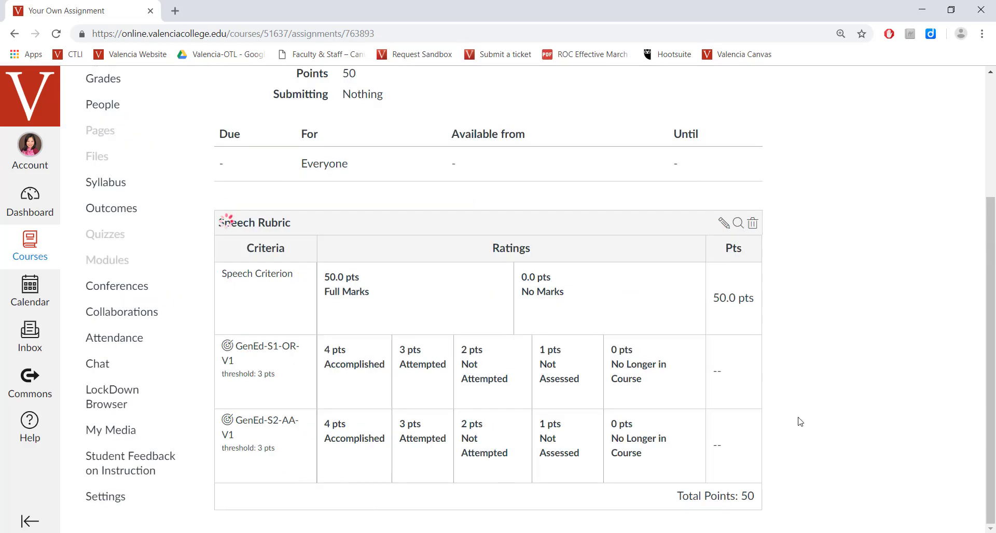